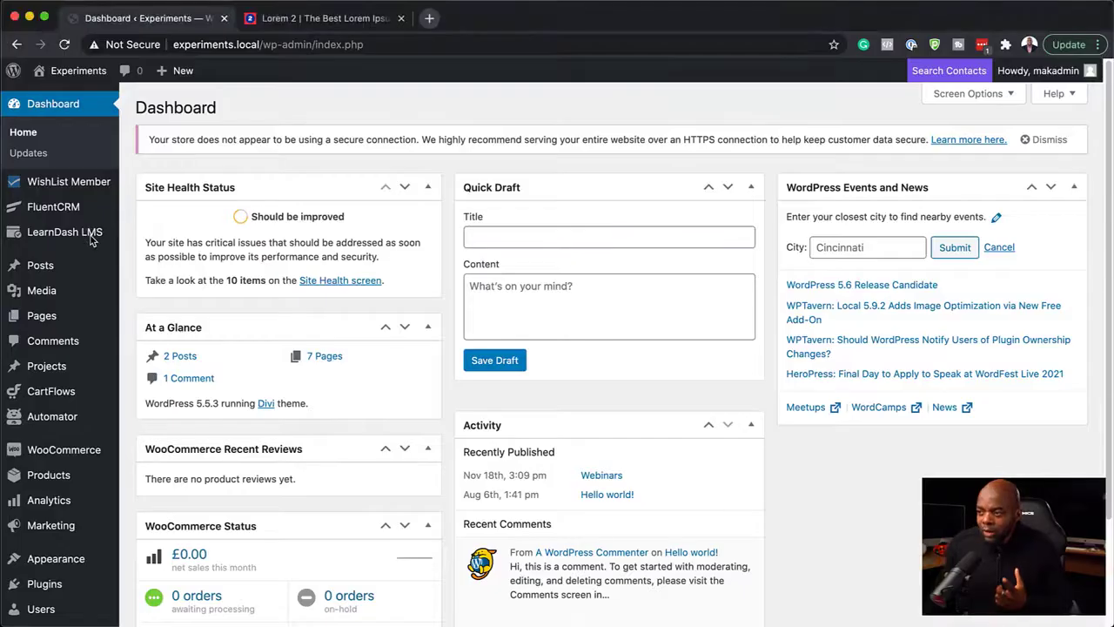
Step: Open the LearnDash course list to review the courses available on the site
{"action": "mouse_move", "coordinate": [92, 240]}
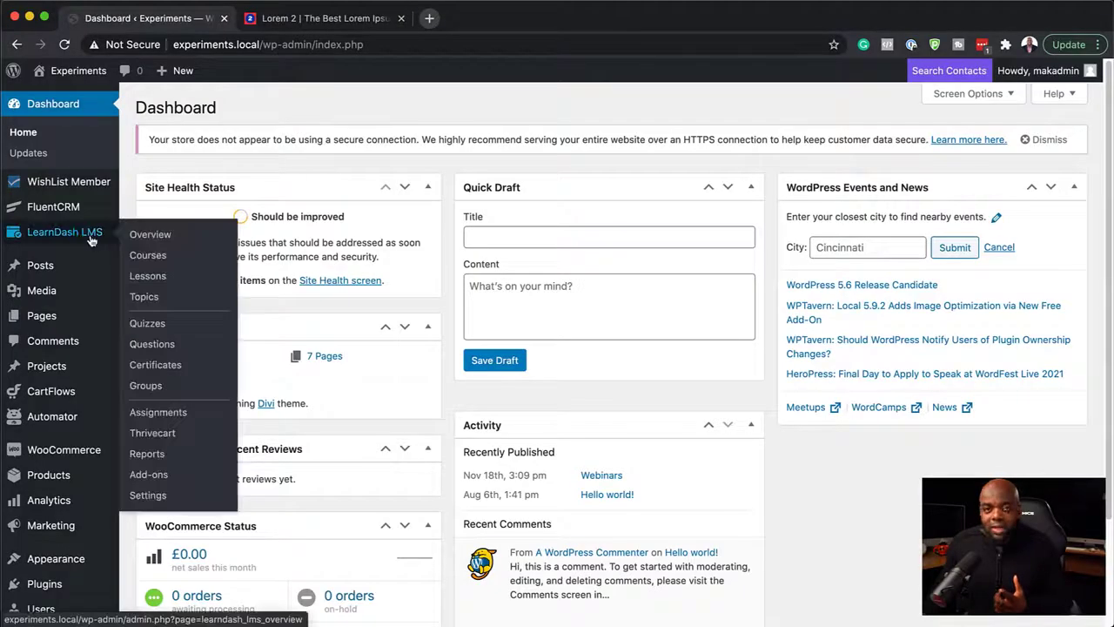
{"action": "left_click", "coordinate": [150, 259]}
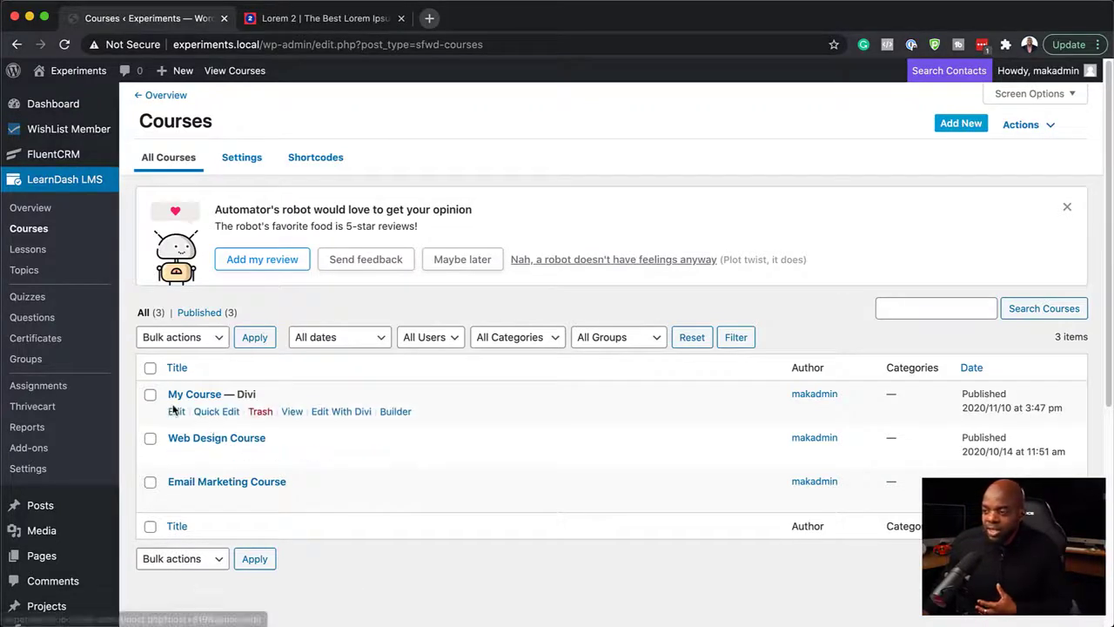
Step: Switch to FluentCRM and open its list of automation funnels
{"action": "mouse_move", "coordinate": [59, 156]}
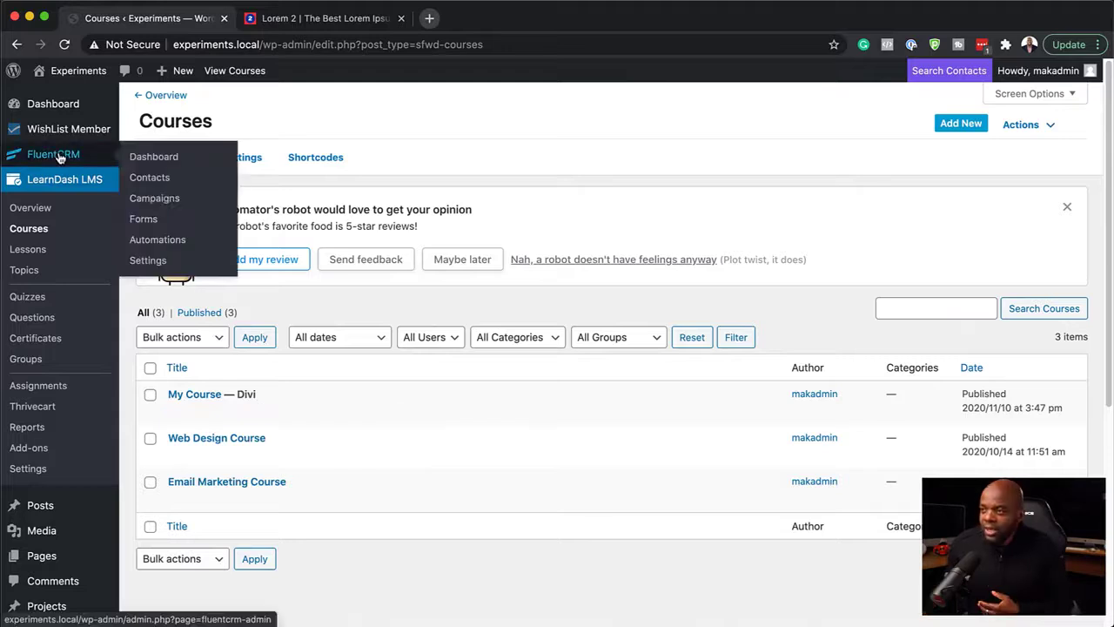
{"action": "left_click", "coordinate": [52, 156]}
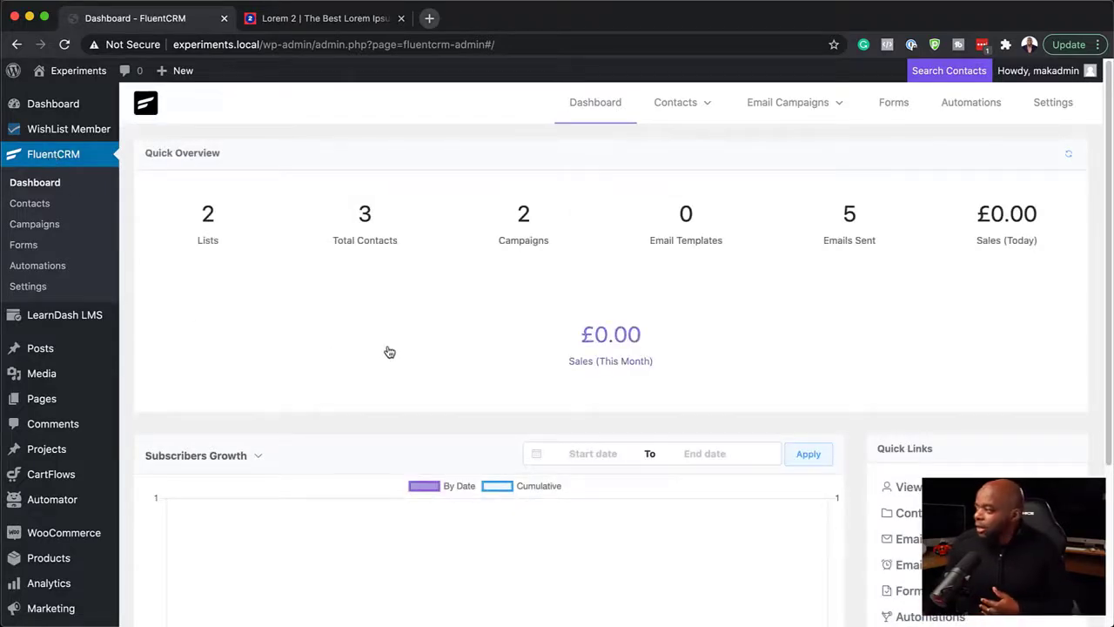
{"action": "left_click", "coordinate": [968, 111]}
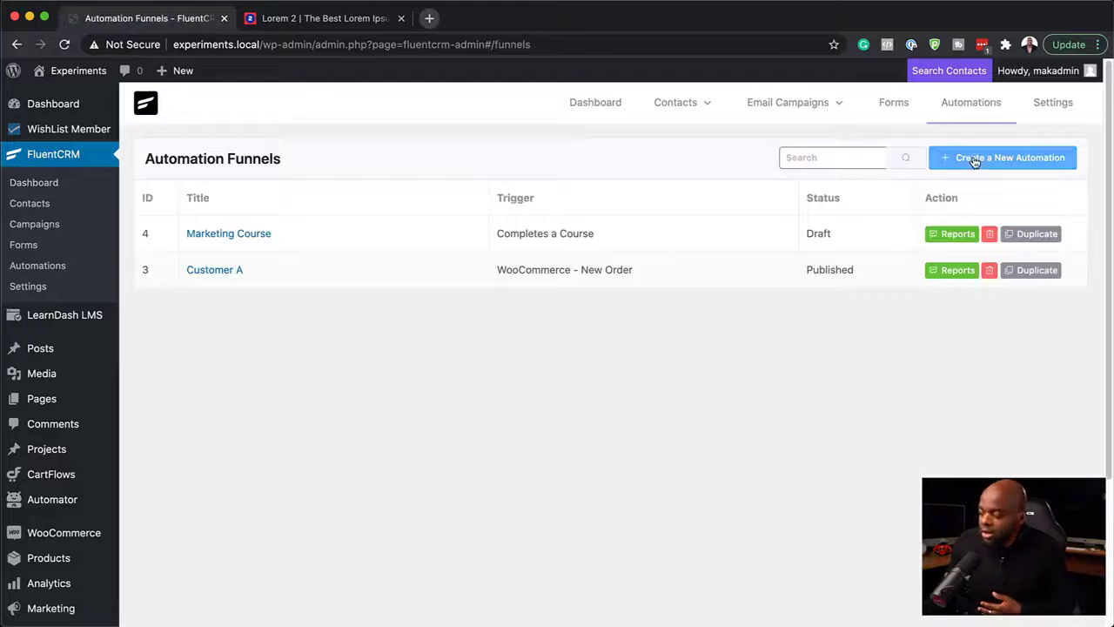
Step: Create an automation funnel labelled "Learndash Automation" in the LearnDash category with the Completes a Course trigger
{"action": "left_click", "coordinate": [973, 159]}
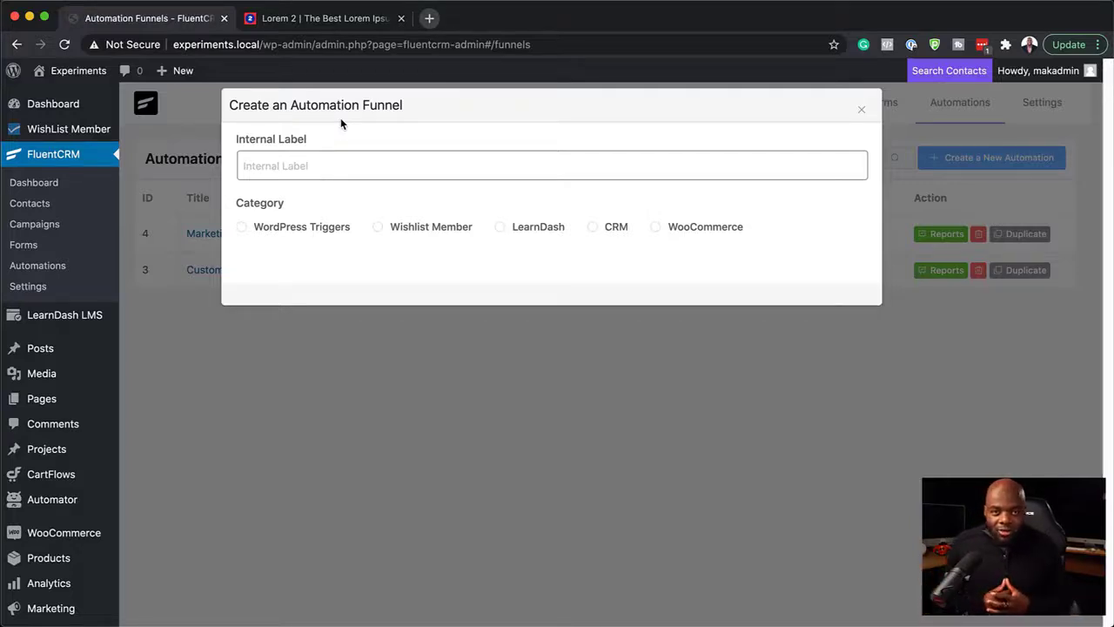
{"action": "left_click", "coordinate": [500, 226]}
{"action": "left_click", "coordinate": [300, 165]}
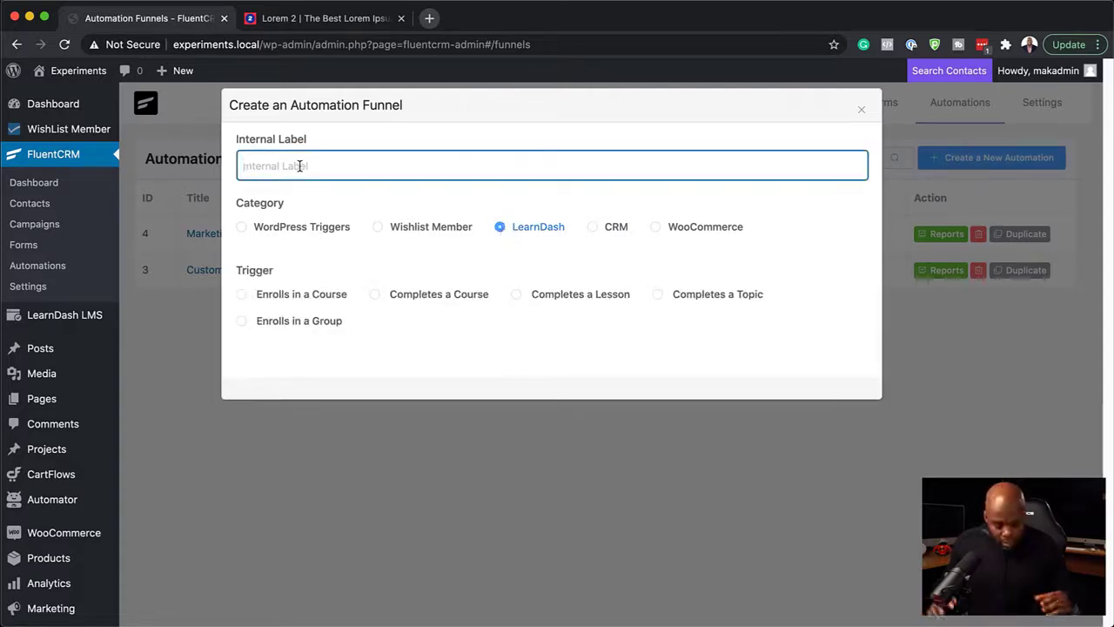
{"action": "type", "text": "Lea"}
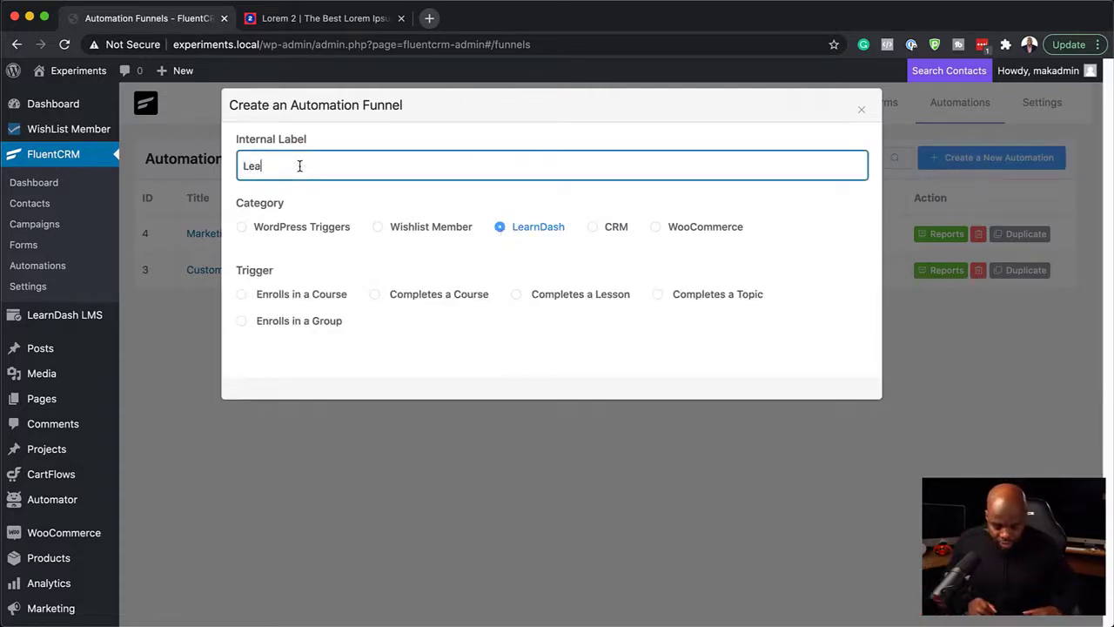
{"action": "type", "text": "rndash Automation"}
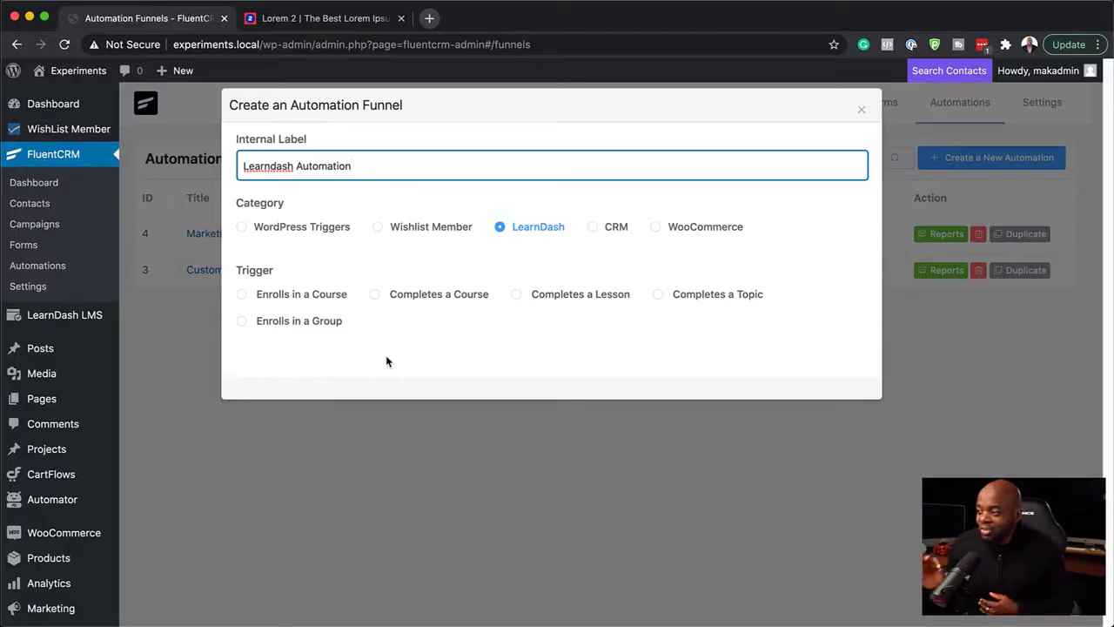
{"action": "left_click", "coordinate": [375, 296]}
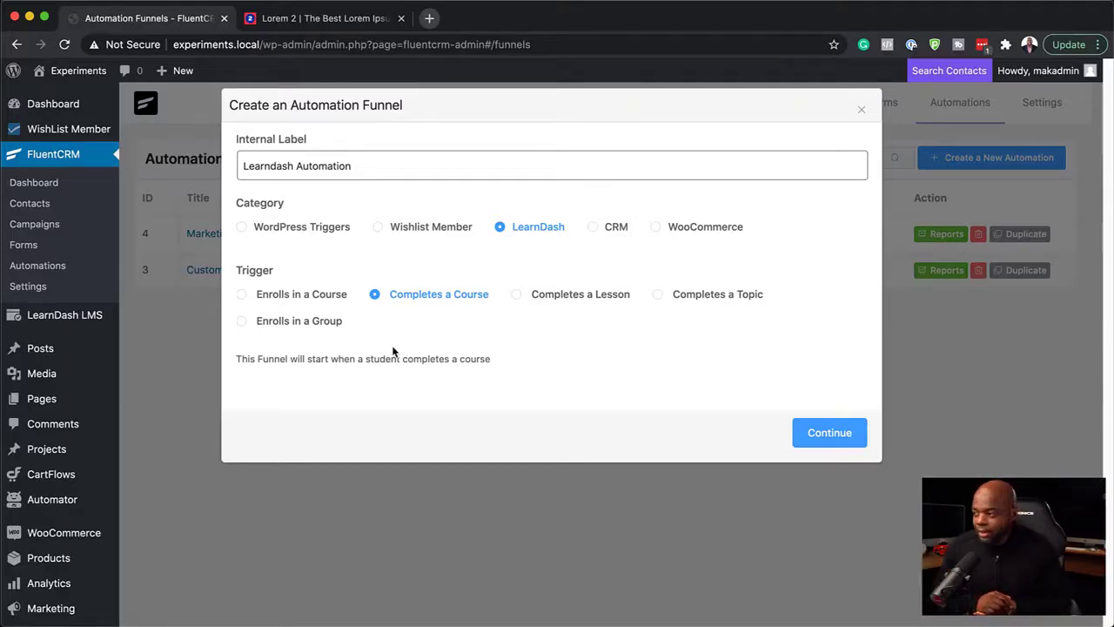
{"action": "left_click", "coordinate": [813, 439]}
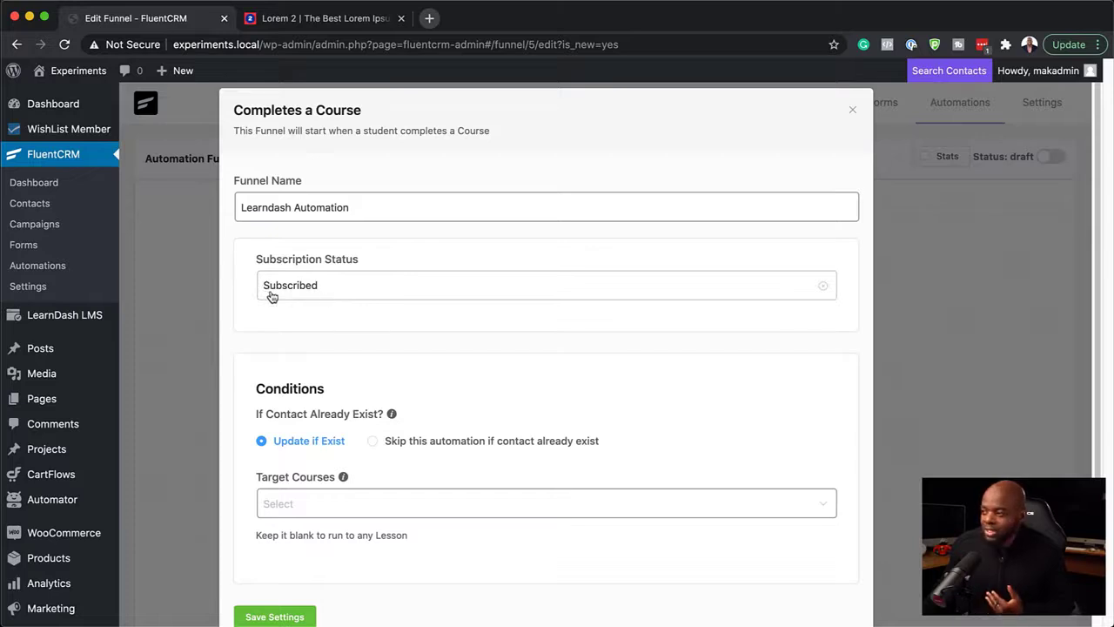
Step: Set the trigger's target course to Web Design Course and save the trigger settings
{"action": "scroll", "coordinate": [404, 353], "scroll_direction": "down", "scroll_amount": 2}
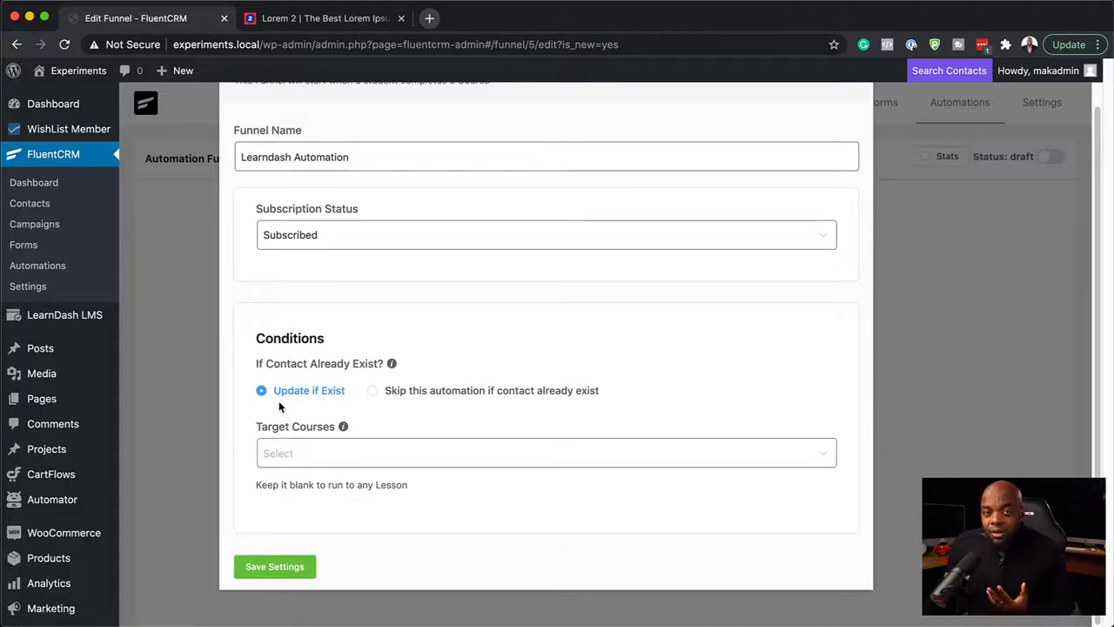
{"action": "left_click", "coordinate": [279, 454]}
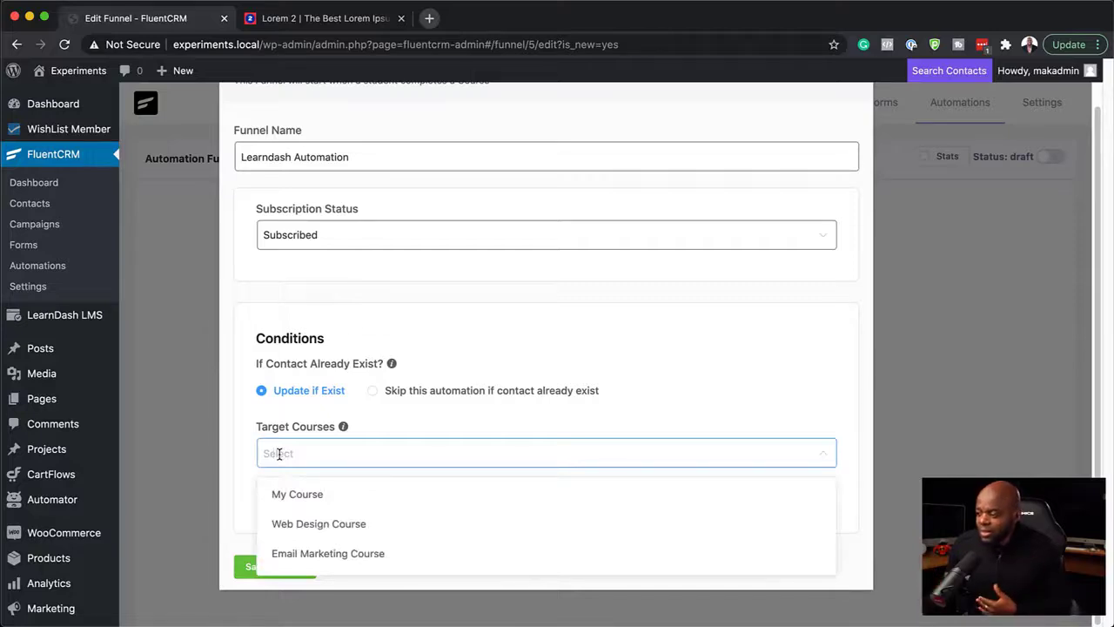
{"action": "left_click", "coordinate": [323, 527]}
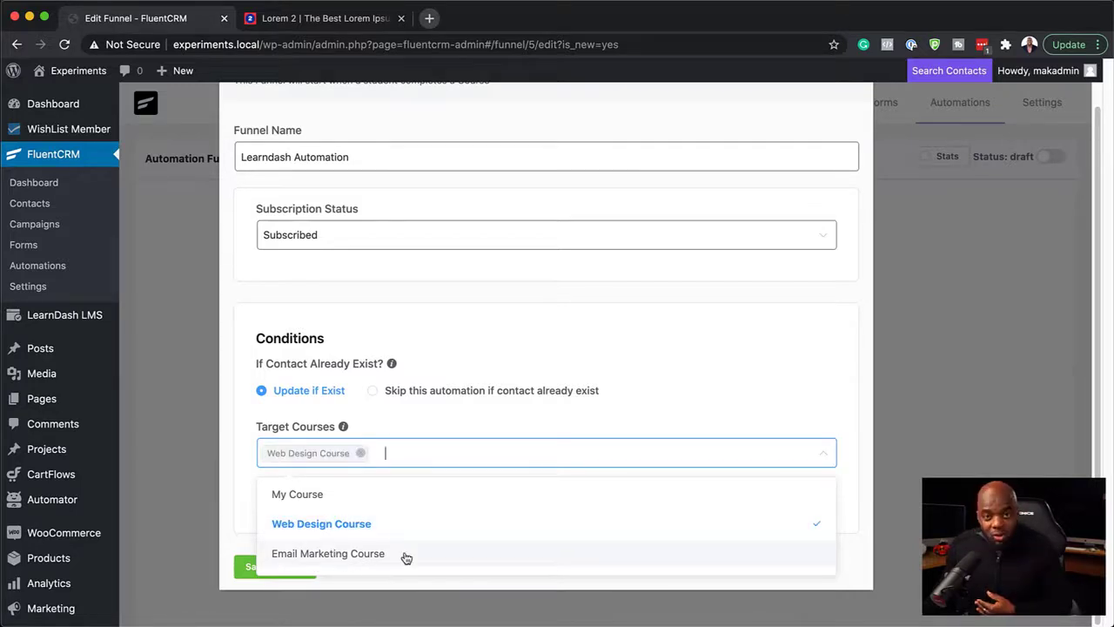
{"action": "left_click", "coordinate": [247, 577]}
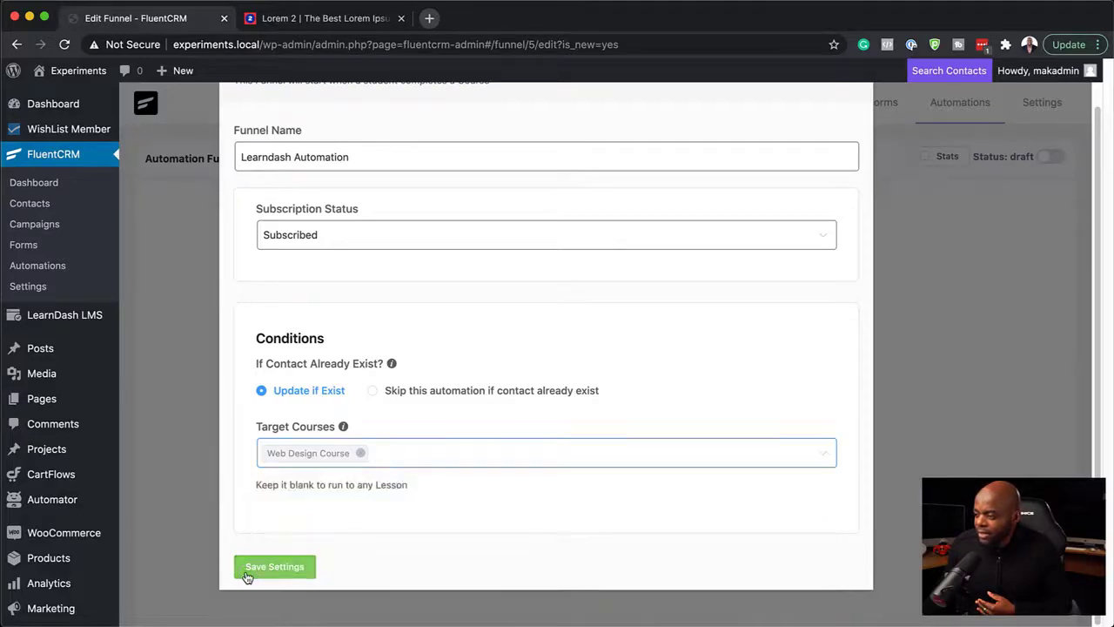
{"action": "left_click", "coordinate": [274, 567]}
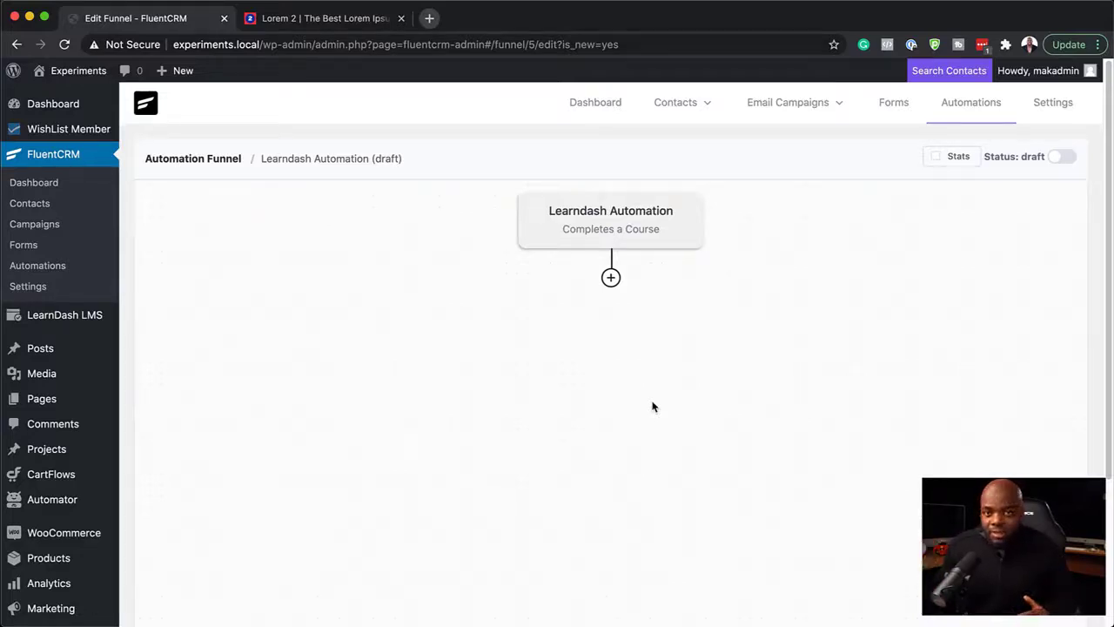
Step: Add an Apply Tag action directly after the Completes a Course trigger
{"action": "left_click", "coordinate": [611, 277]}
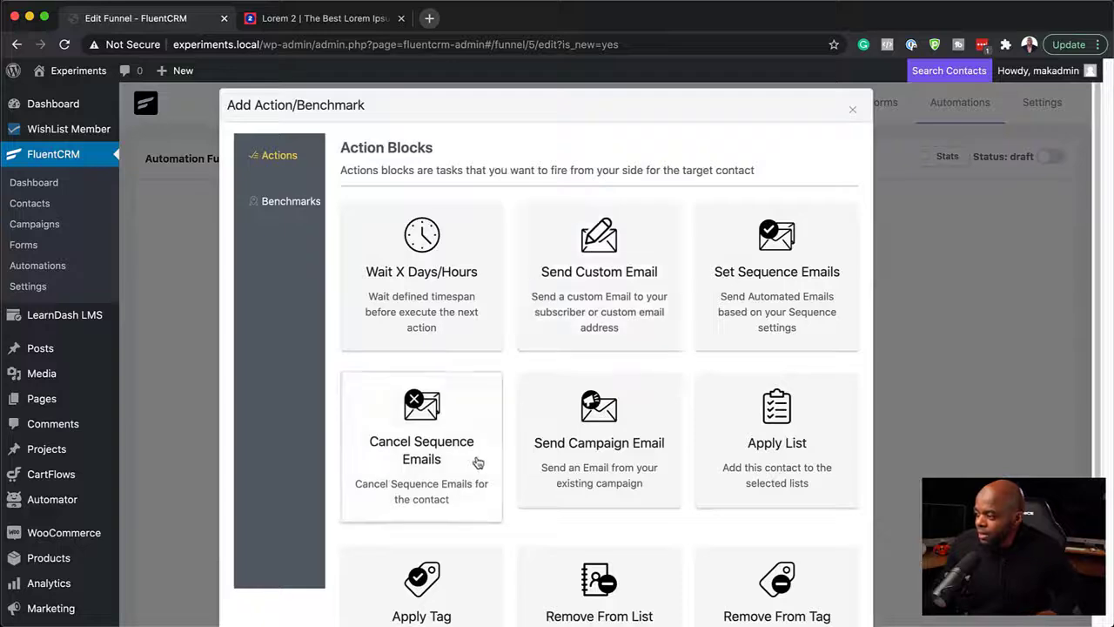
{"action": "scroll", "coordinate": [477, 463], "scroll_direction": "down", "scroll_amount": 3}
{"action": "left_click", "coordinate": [446, 490]}
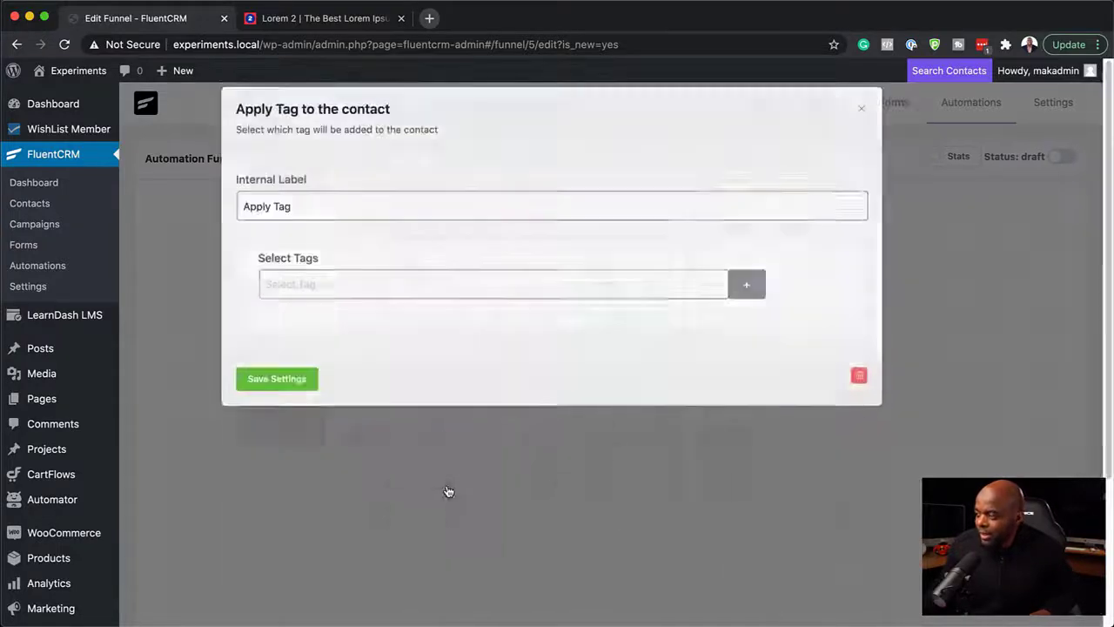
Step: Create a new tag from the copied name within the Apply Tag action and save the action's settings
{"action": "left_click", "coordinate": [747, 287]}
{"action": "left_click", "coordinate": [564, 285]}
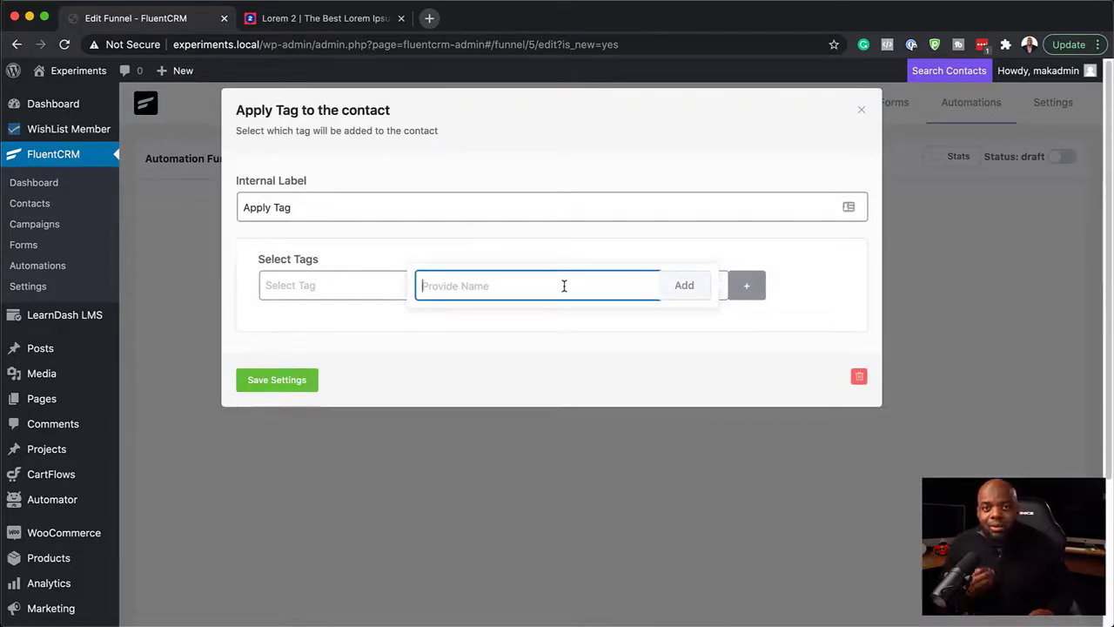
{"action": "type", "text": "Completed Web Design Course"}
{"action": "left_click", "coordinate": [684, 288]}
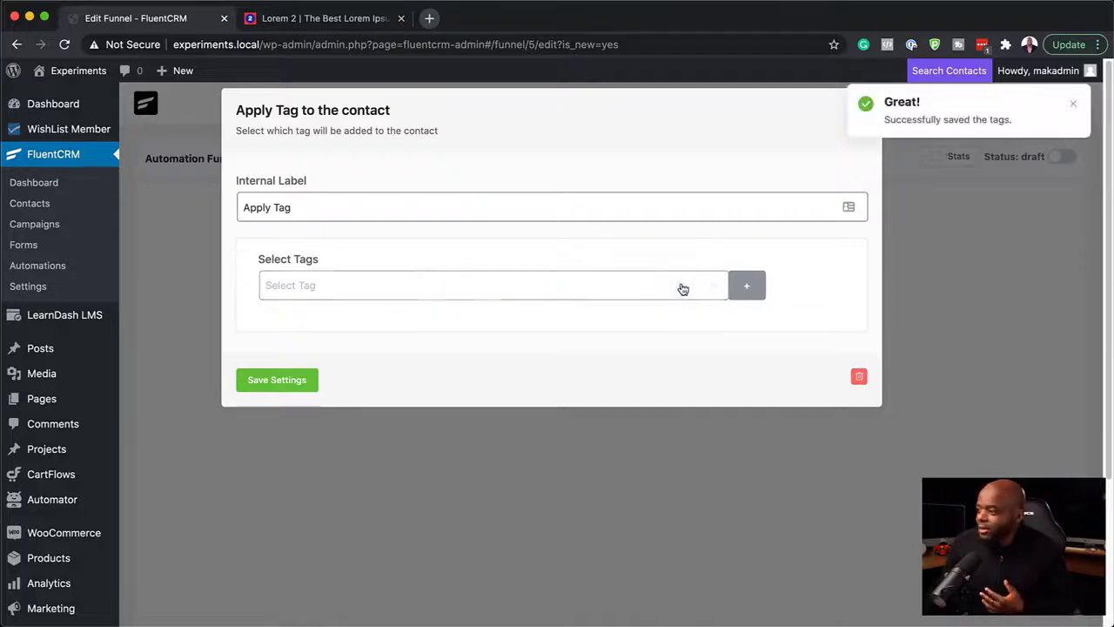
{"action": "left_click", "coordinate": [290, 381]}
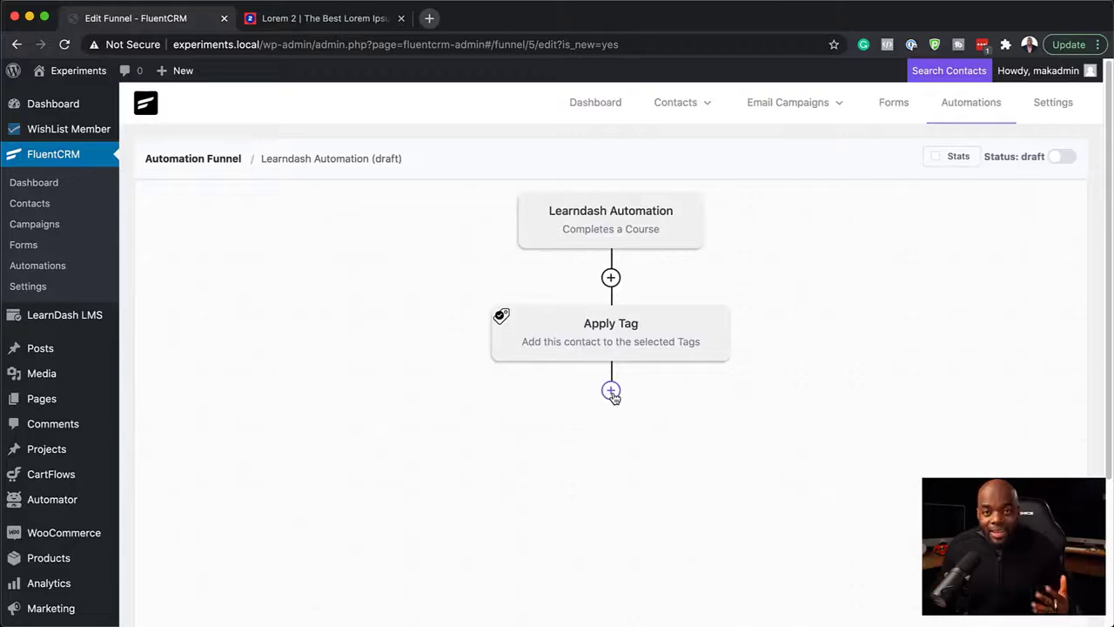
Step: Add a Send Custom Email action after Apply Tag and enter "Congratulations!" as the email subject
{"action": "left_click", "coordinate": [611, 392]}
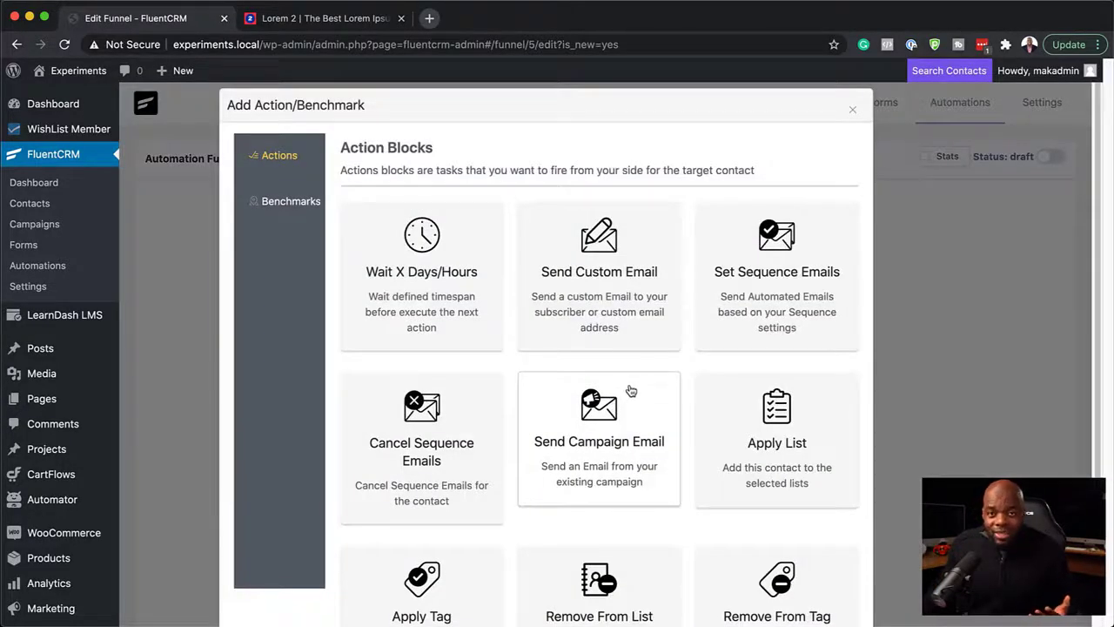
{"action": "left_click", "coordinate": [611, 298]}
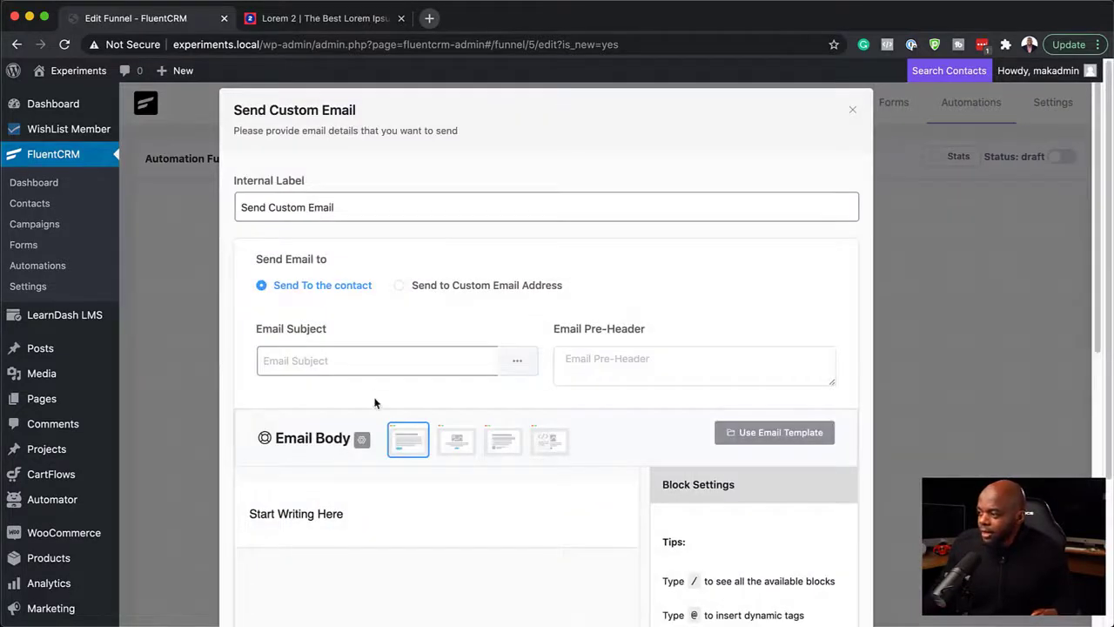
{"action": "left_click", "coordinate": [369, 360]}
{"action": "type", "text": "C"}
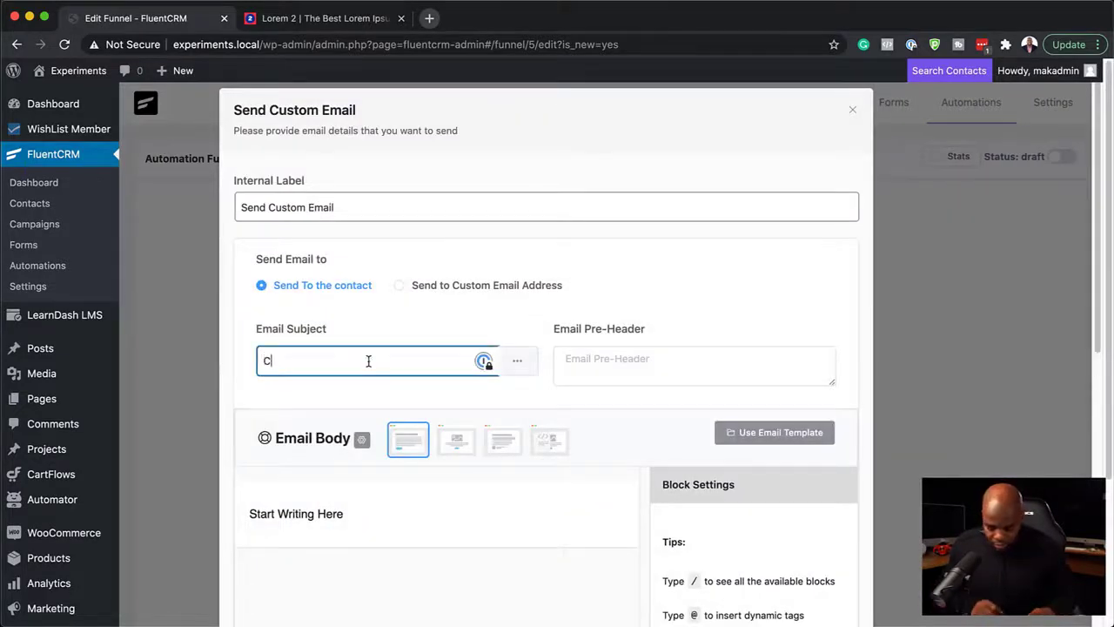
{"action": "type", "text": "ongratulations!"}
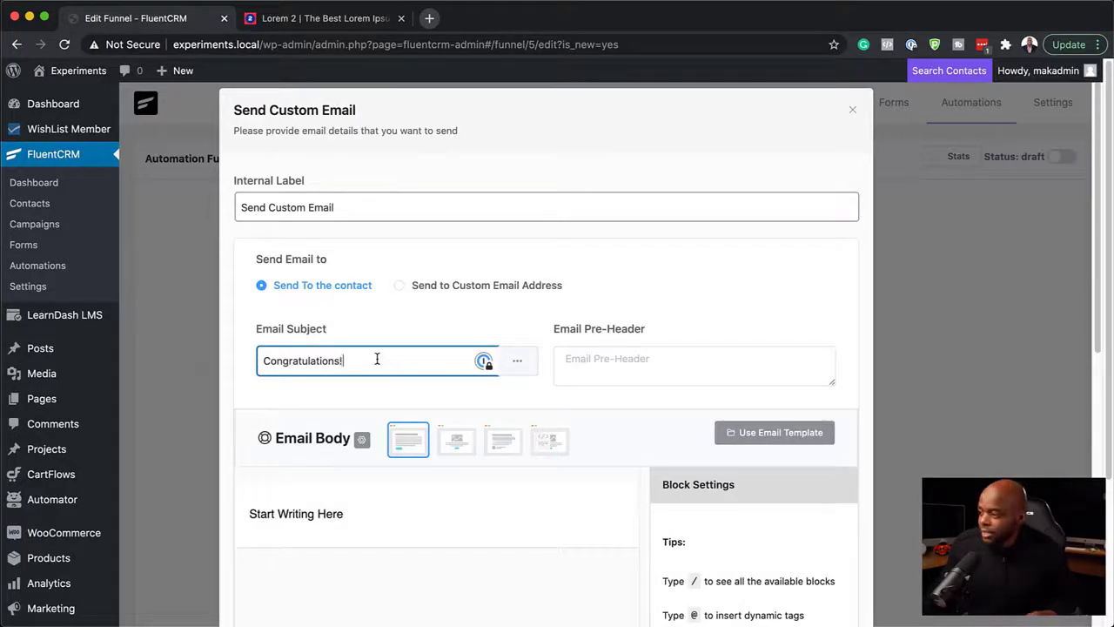
Step: Replace the email body's placeholder text with the greeting "Hello, {{contact.first_name}}" using the dynamic first-name tag
{"action": "left_click", "coordinate": [351, 520]}
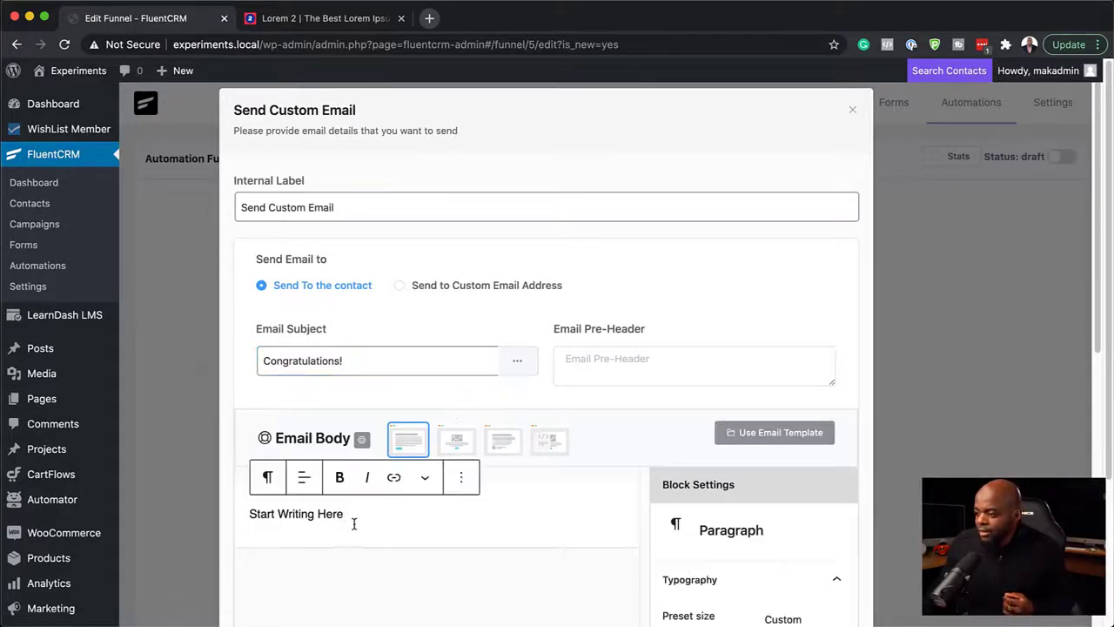
{"action": "triple_click", "coordinate": [356, 519]}
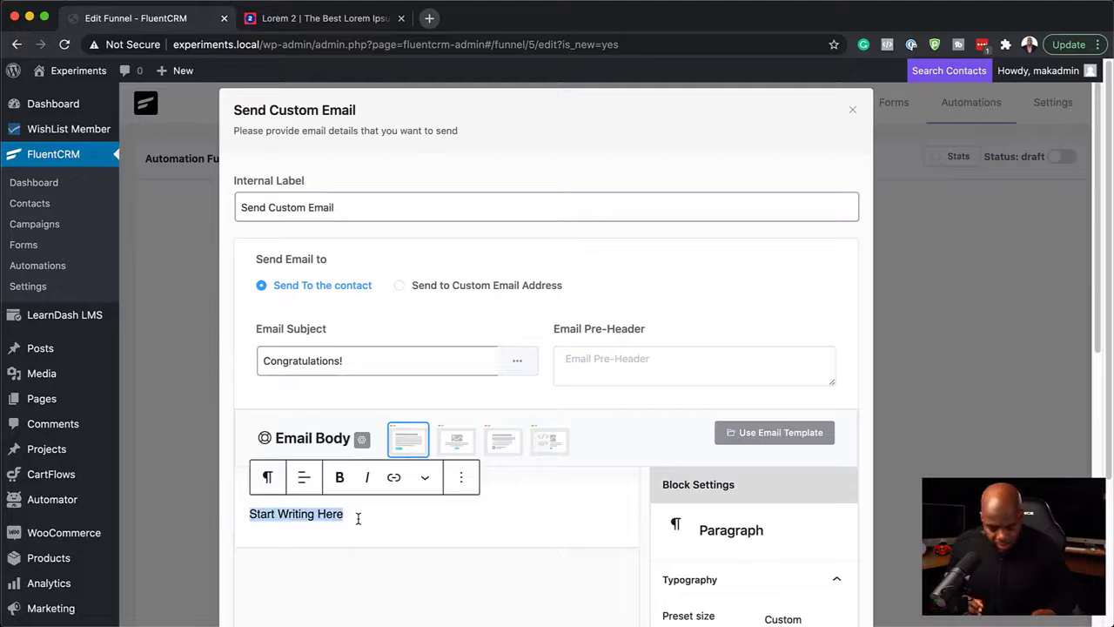
{"action": "type", "text": "Hello"}
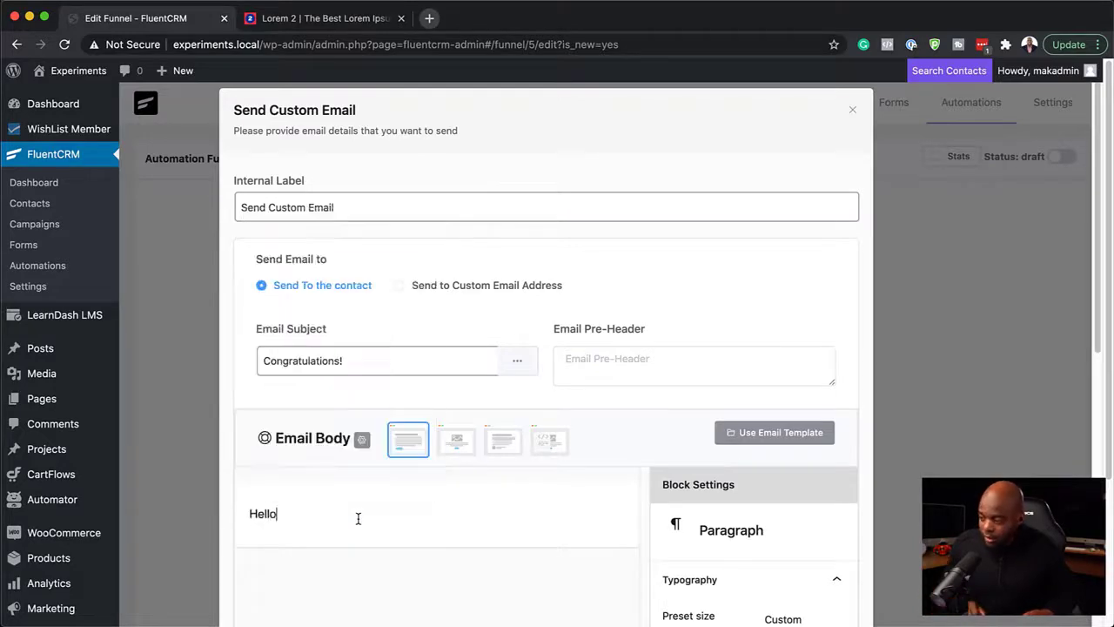
{"action": "type", "text": ", @"}
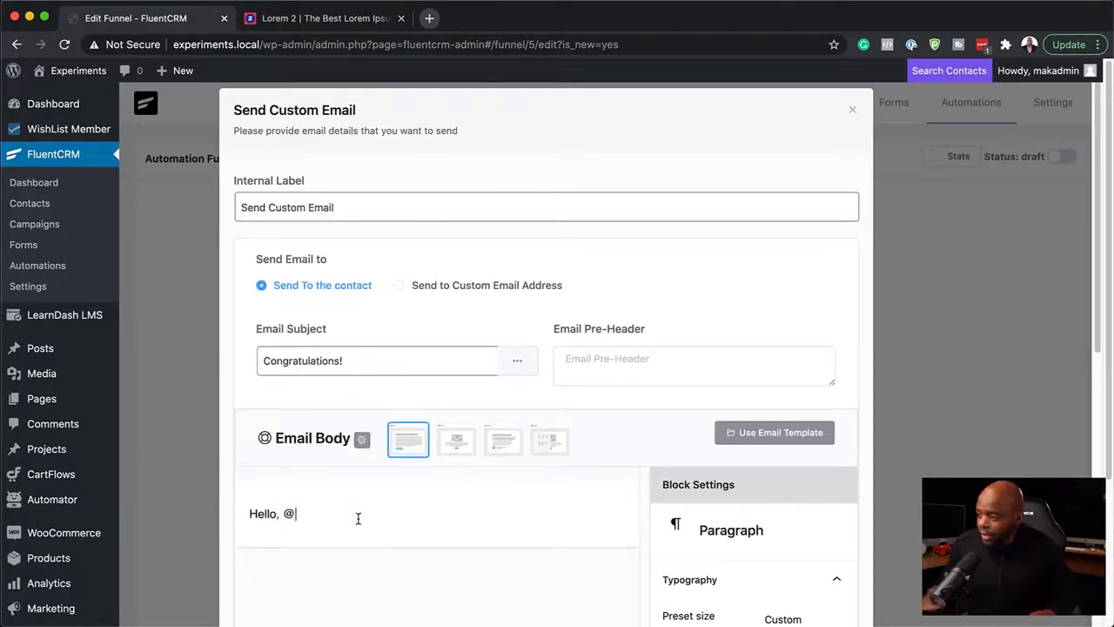
{"action": "left_click", "coordinate": [342, 285]}
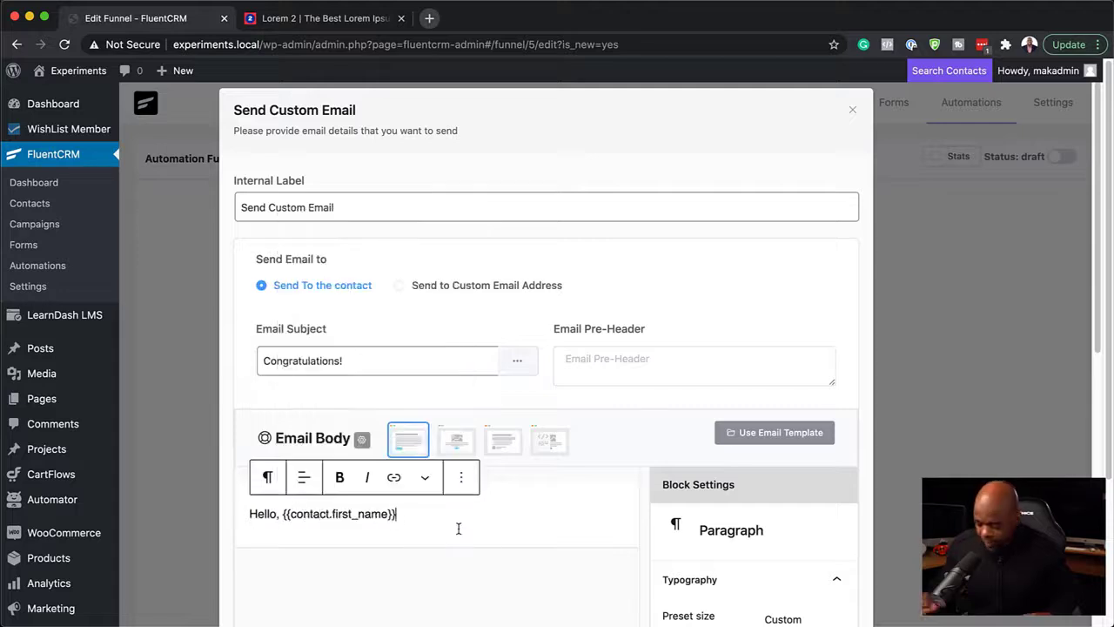
Step: Paste the copied lorem ipsum paragraphs below the greeting and save the custom email's settings
{"action": "key", "text": "Return"}
{"action": "type", "text": "Lorem ipsum dolor sit amet, consectetuer adipiscing elit. Donec odio. Quisque volutpat mattis eros. Nullam malesuada erat ut turpis. Suspendisse urna nibh, viverra non, semper suscipit, posuere a, pede. Donec nec justo eget felis facilisis fermentum. Aliquam porttitor mauris sit amet orci. Aenean dignissim pellentesque felis. Morbi in sem quis dui placerat ornare. Pellentesque odio nisi, euismod in, pharetra a, ultricies in, diam. Sed arcu. Cras consequat."}
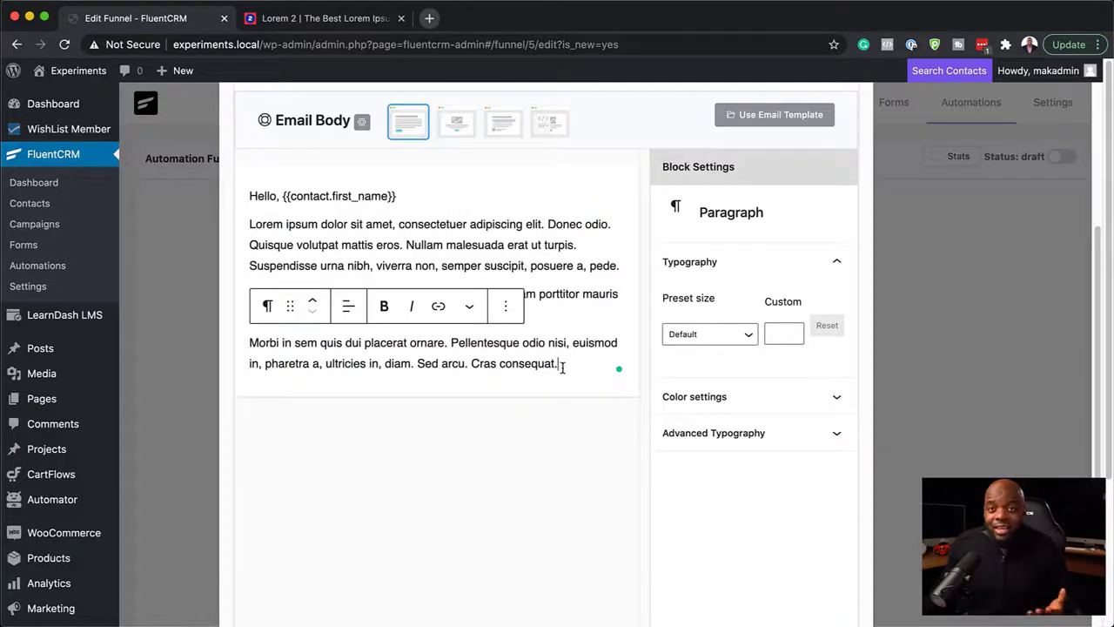
{"action": "mouse_move", "coordinate": [387, 214]}
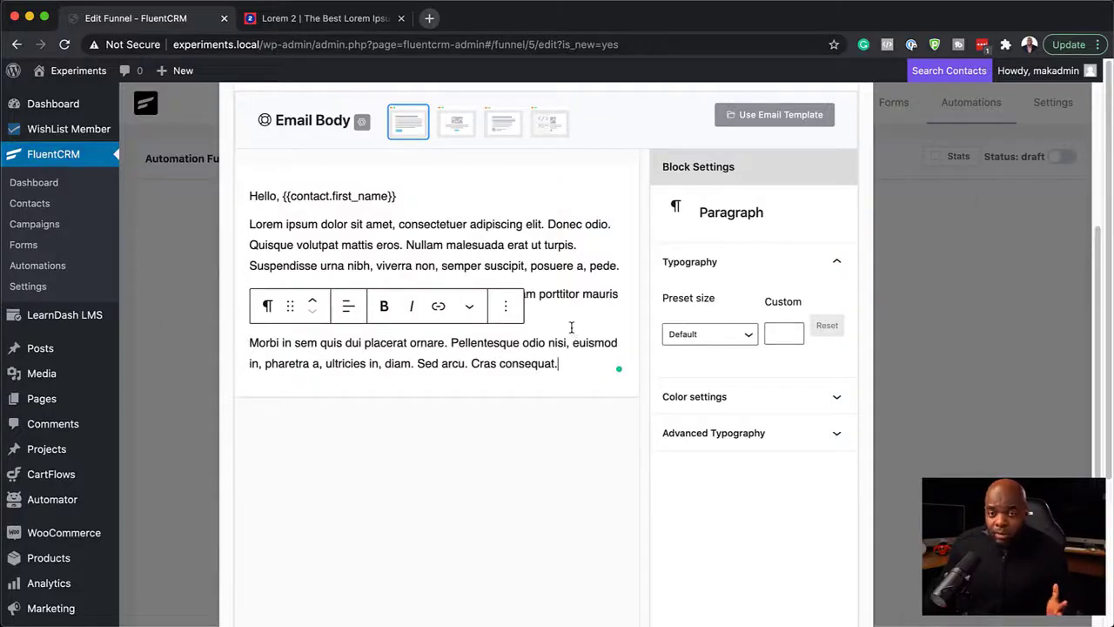
{"action": "scroll", "coordinate": [408, 504], "scroll_direction": "down", "scroll_amount": 5}
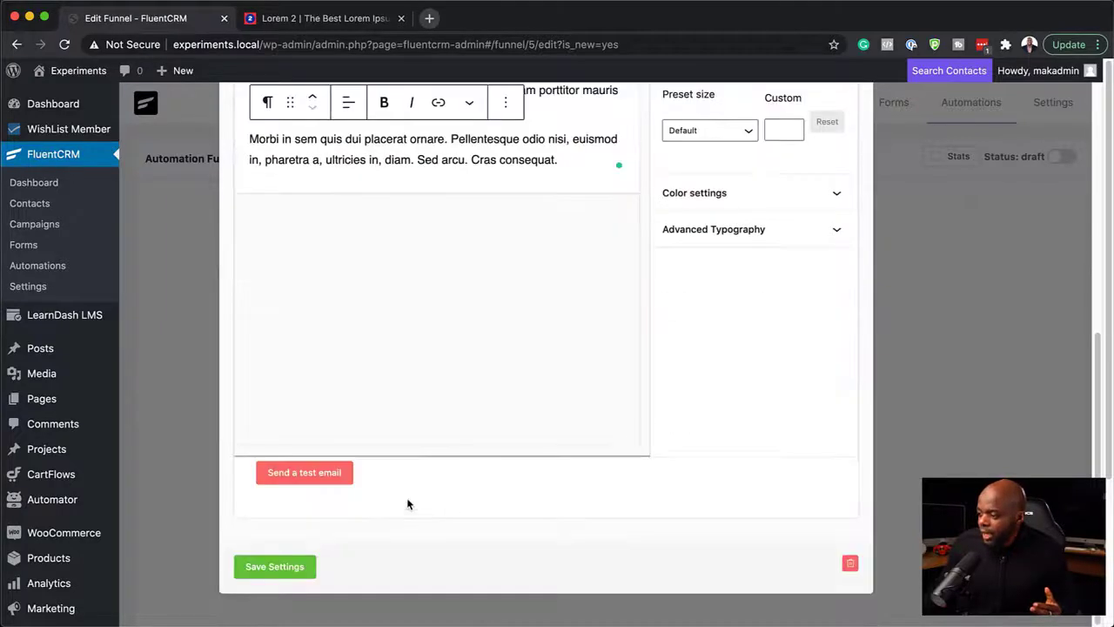
{"action": "left_click", "coordinate": [277, 567]}
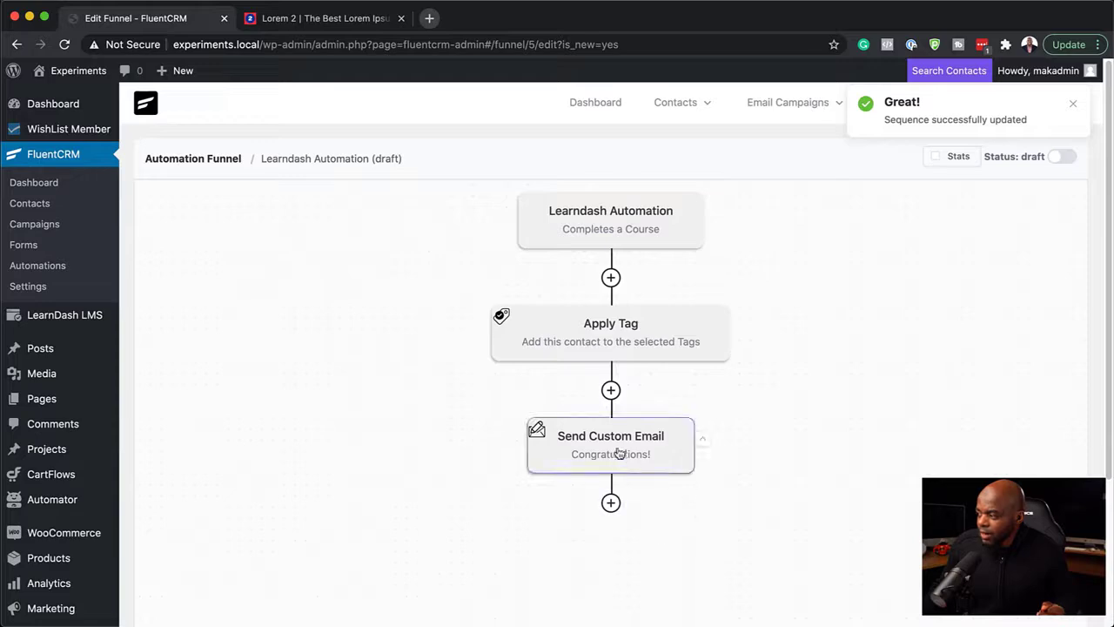
Step: Add a Wait X Days/Hours action of 1 day after the congratulations email and save its settings
{"action": "left_click", "coordinate": [611, 504]}
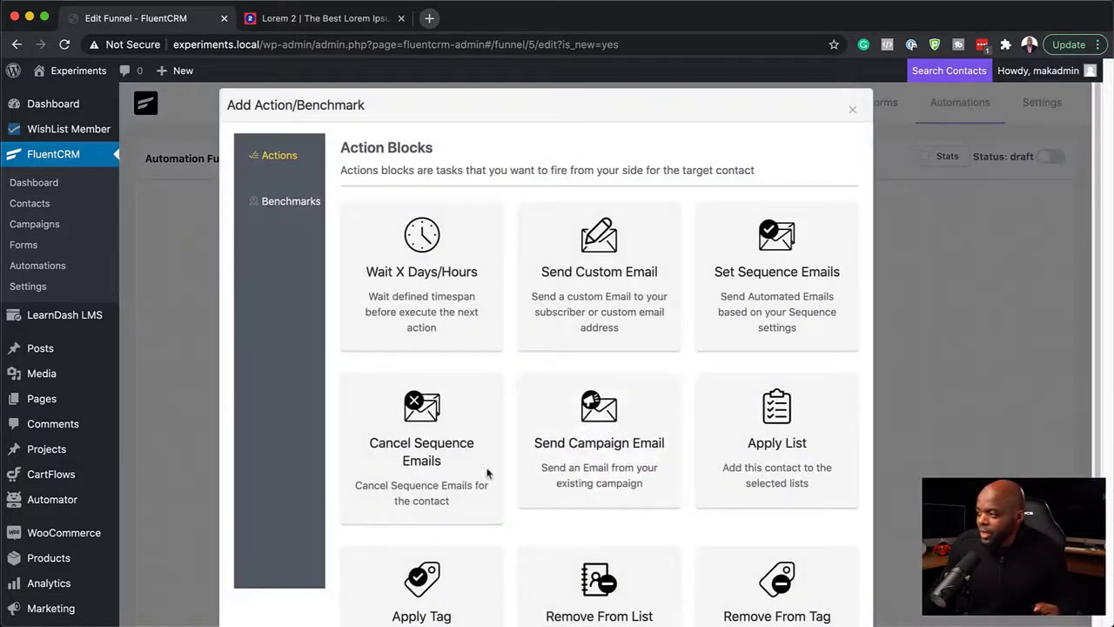
{"action": "left_click", "coordinate": [426, 321]}
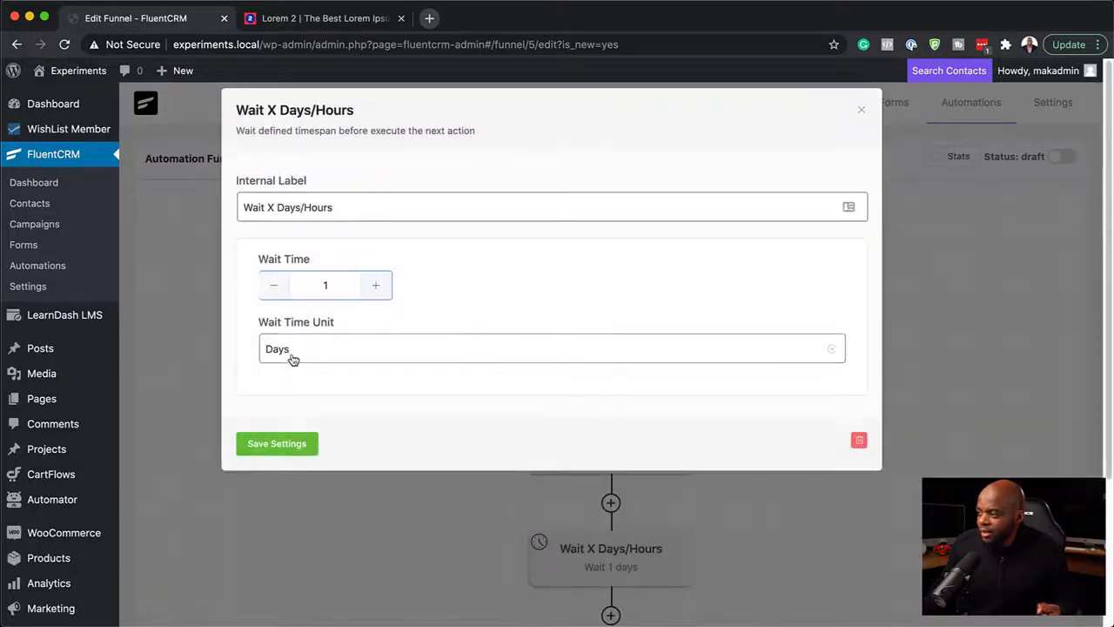
{"action": "left_click", "coordinate": [275, 449]}
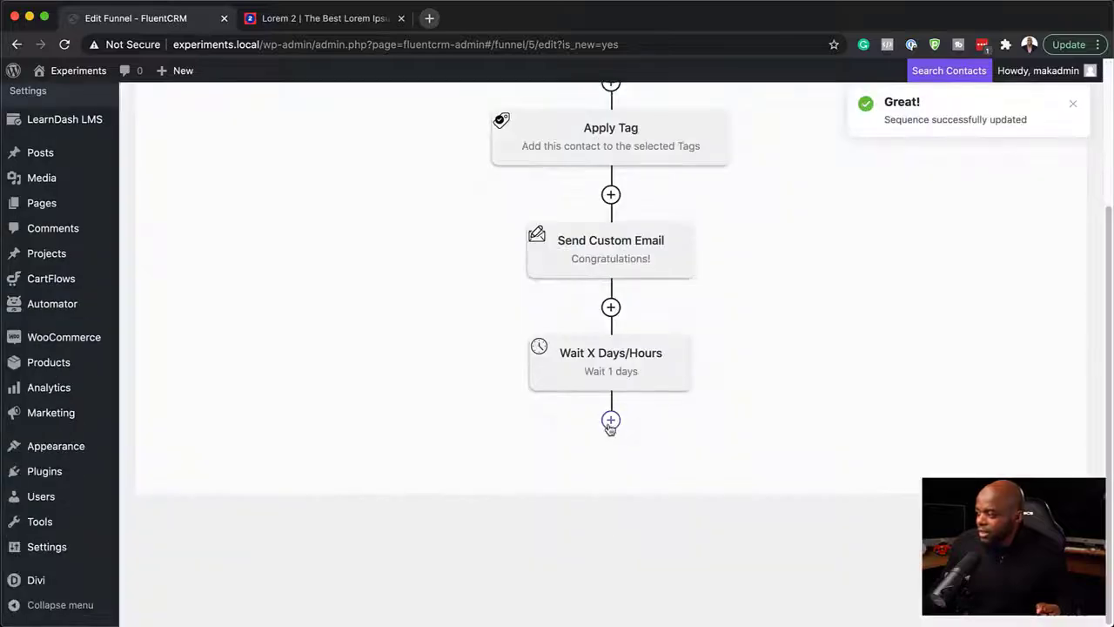
Step: Add a second Send Custom Email action after the wait and enter "One Time Offer!" as its email subject
{"action": "left_click", "coordinate": [611, 422]}
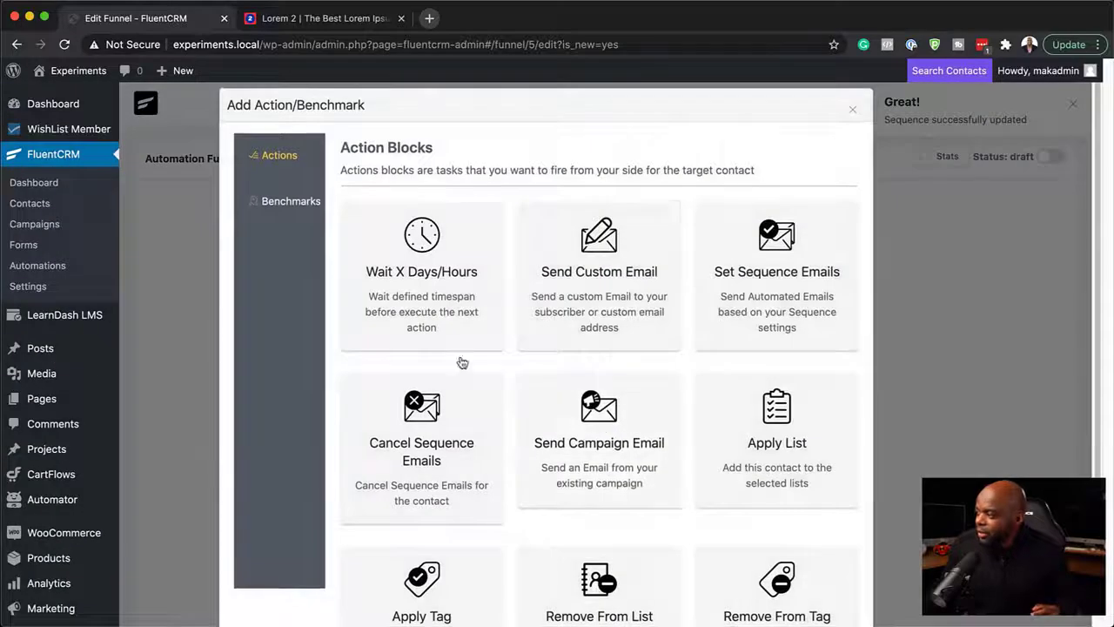
{"action": "left_click", "coordinate": [599, 272]}
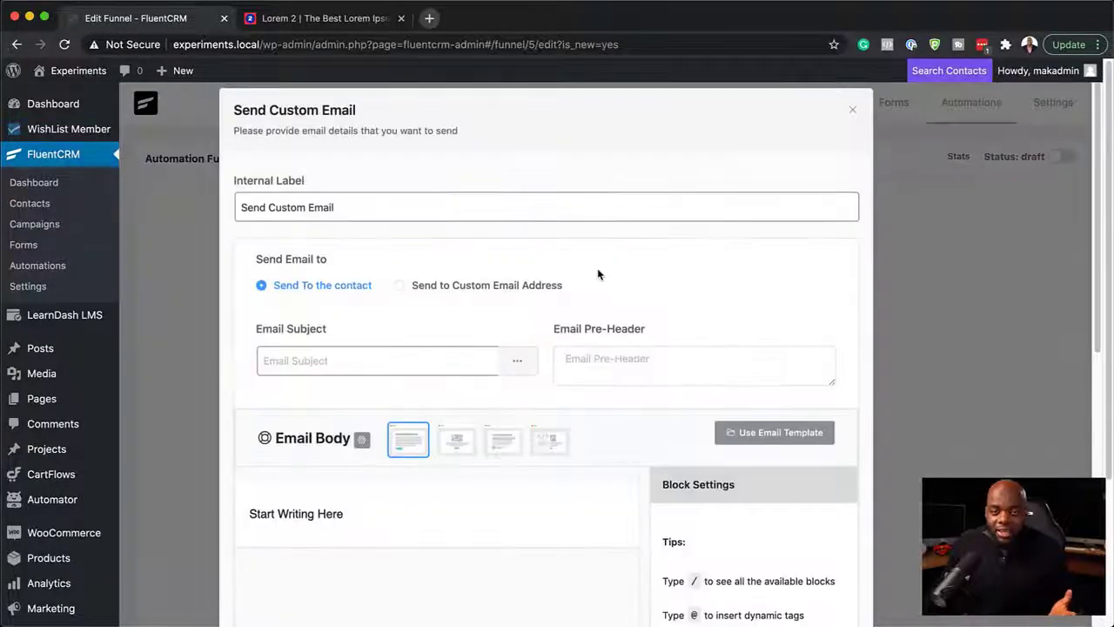
{"action": "left_click", "coordinate": [429, 360]}
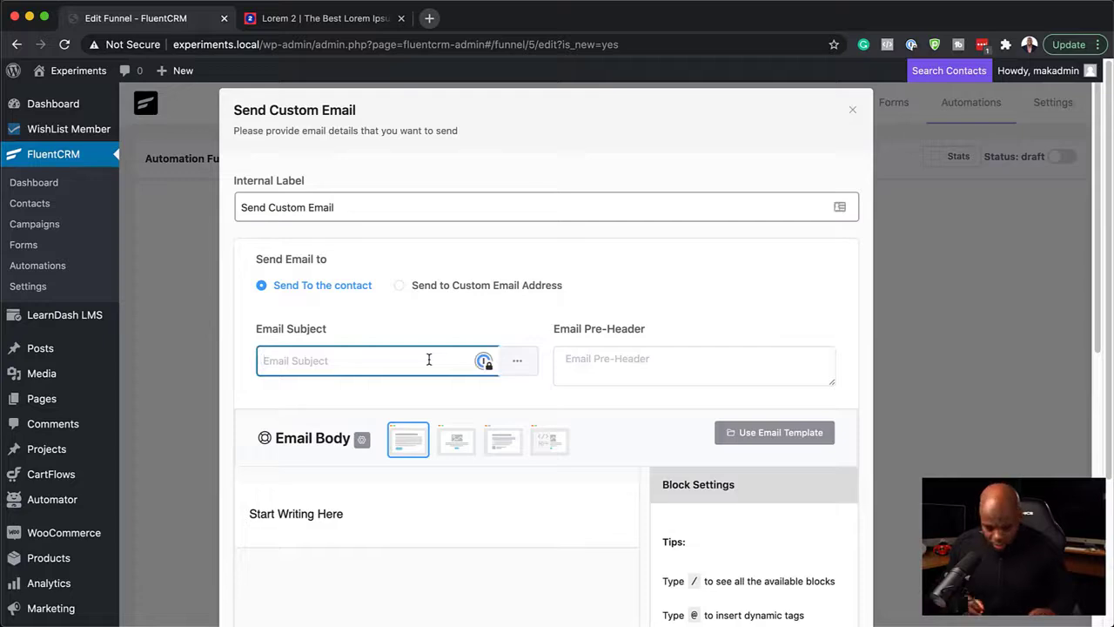
{"action": "type", "text": "One"}
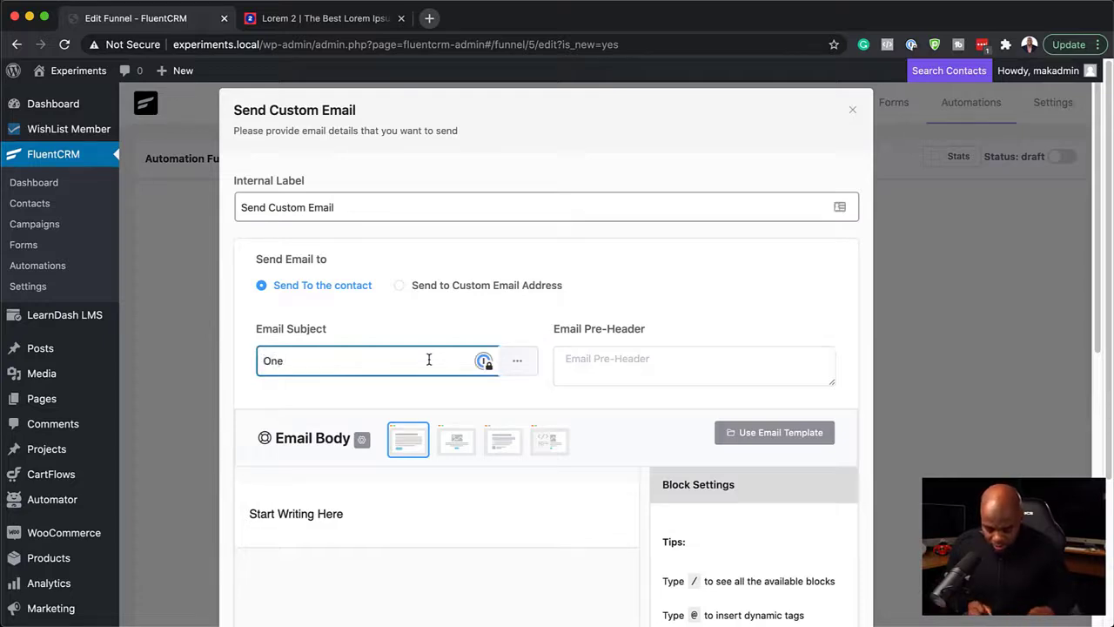
{"action": "type", "text": " Time Offer"}
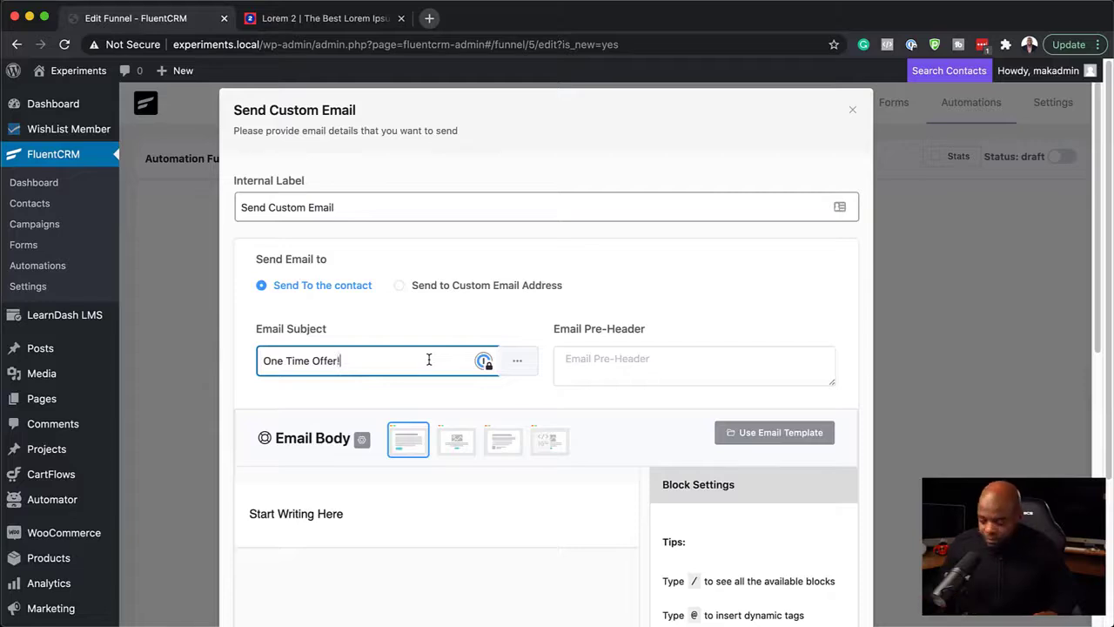
{"action": "type", "text": "!"}
Step: Replace the offer email's placeholder text with "Hello, {{contact.first_name}}" using the dynamic first-name tag
{"action": "left_click", "coordinate": [308, 514]}
{"action": "triple_click", "coordinate": [363, 515]}
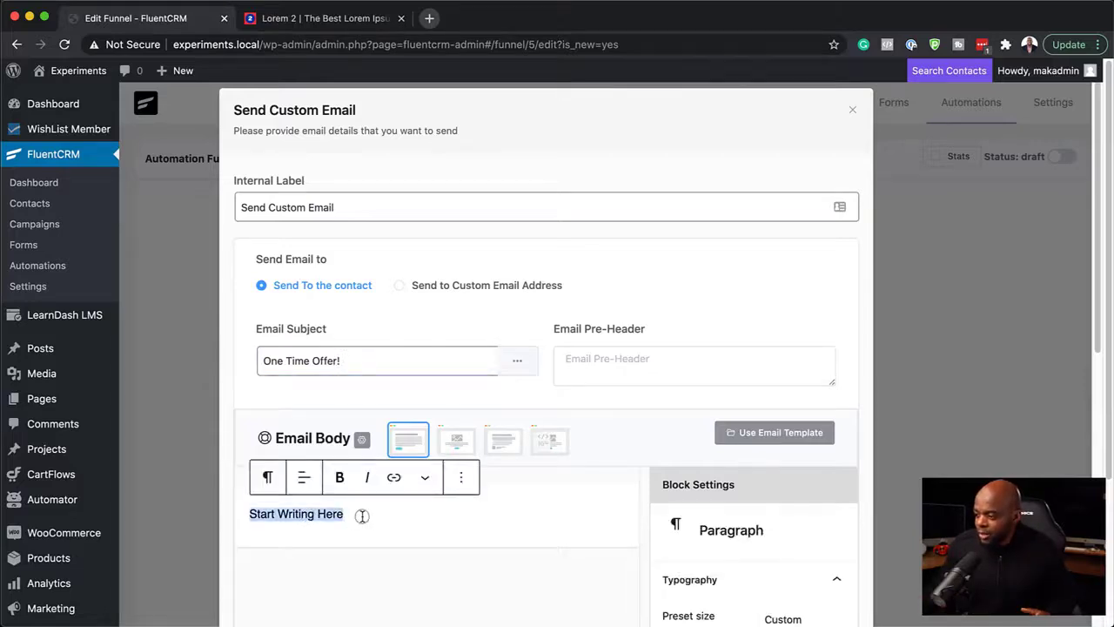
{"action": "type", "text": "Hello, @"}
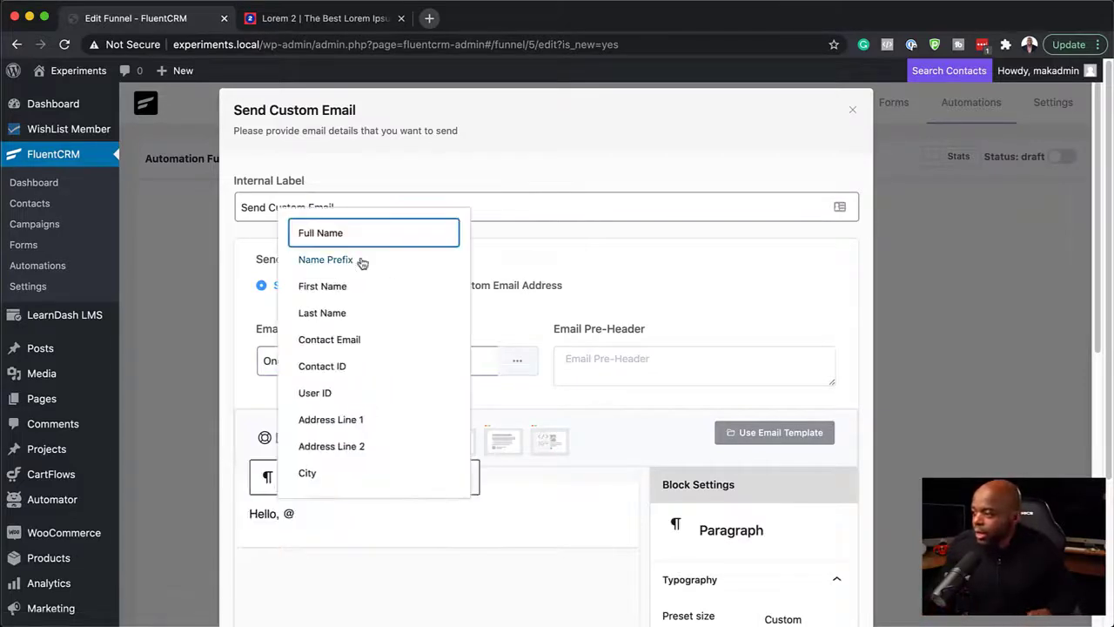
{"action": "left_click", "coordinate": [343, 297]}
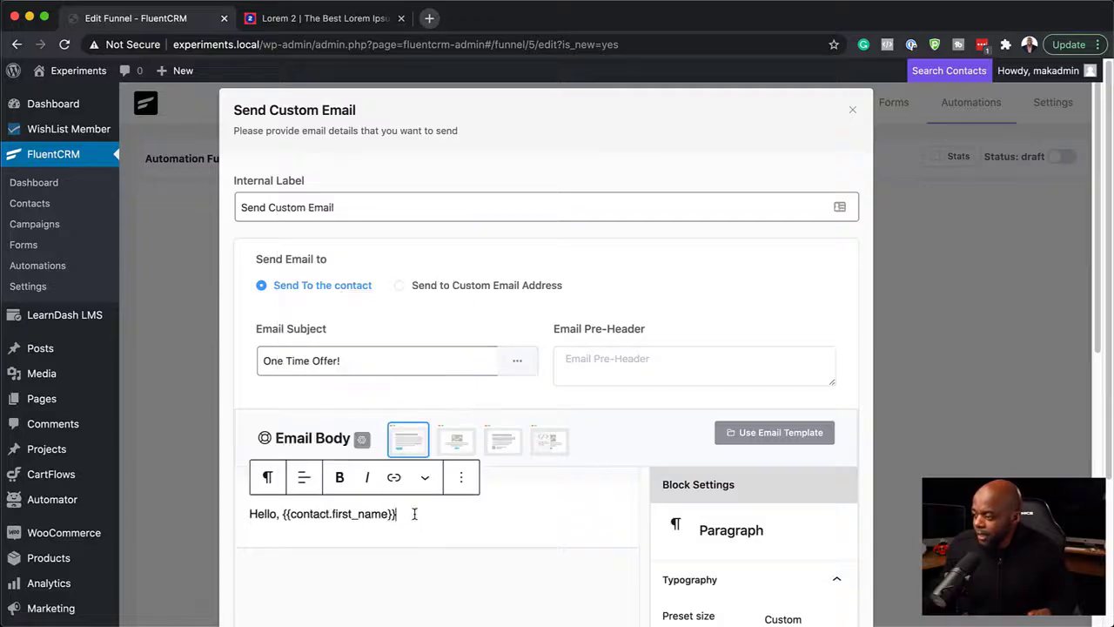
Step: Paste the copied lorem ipsum paragraphs below the offer email's greeting and save the action's settings
{"action": "key", "text": "Return"}
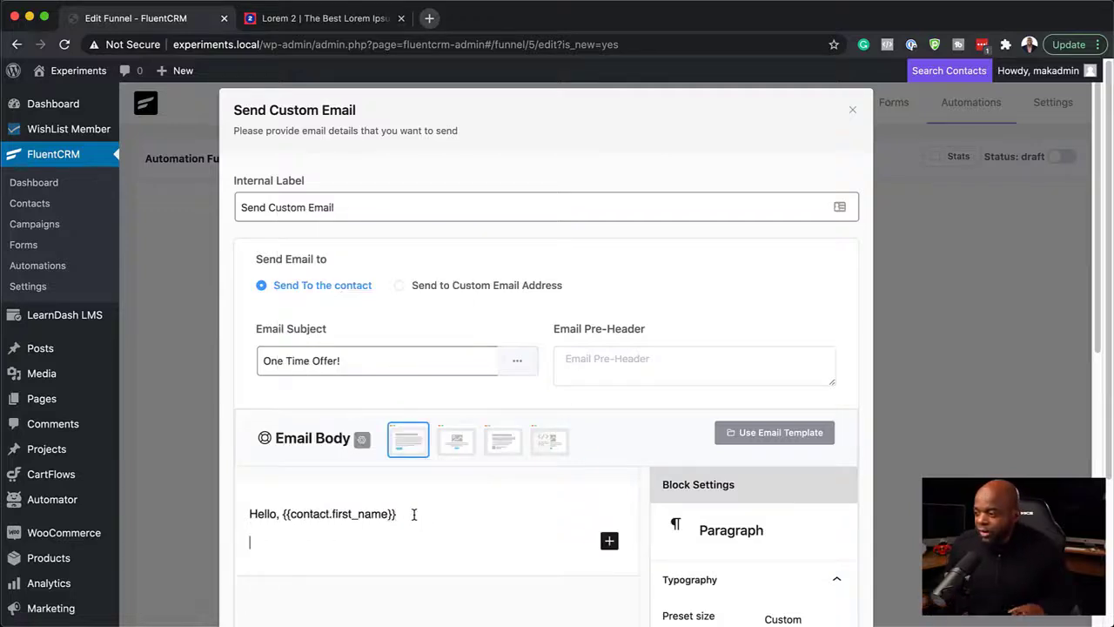
{"action": "type", "text": "Lorem ipsum dolor sit amet, consectetuer adipiscing elit. Donec odio. Quisque volutpat mattis eros. Nullam malesuada erat ut turpis. Suspendisse urna nibh, viverra non, semper suscipit, posuere a, pede. Donec nec justo eget felis facilisis fermentum. Aliquam porttitor mauris sit amet orci. Aenean dignissim pellentesque felis. Morbi in sem quis dui placerat ornare. Pellentesque odio nisi, euismod in, pharetra a, ultricies in, diam. Sed arcu. Cras consequat."}
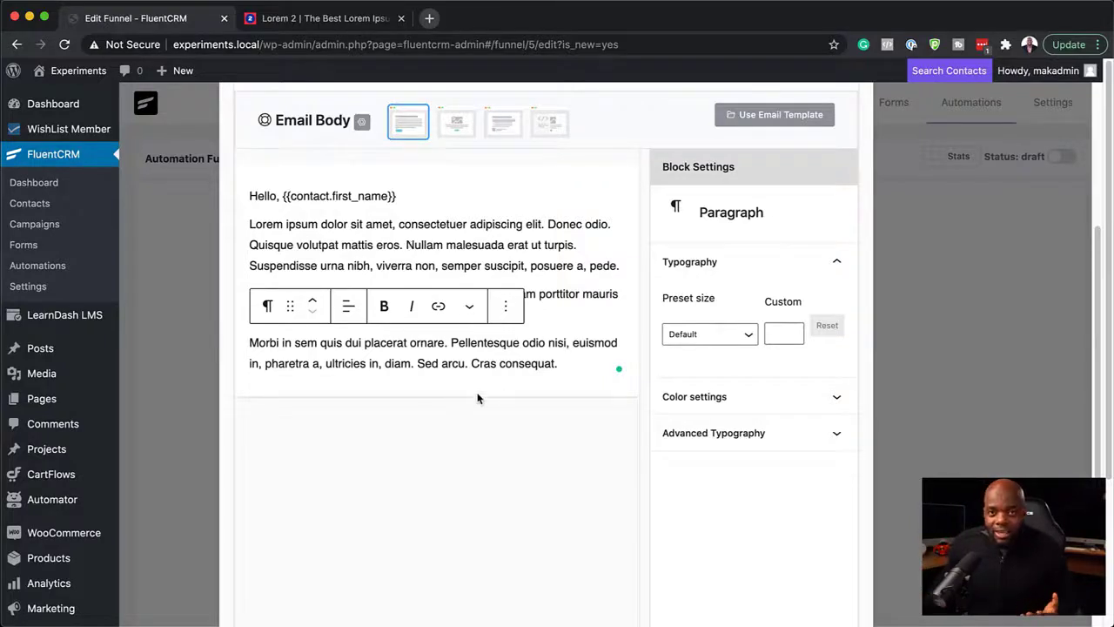
{"action": "scroll", "coordinate": [467, 512], "scroll_direction": "down", "scroll_amount": 3}
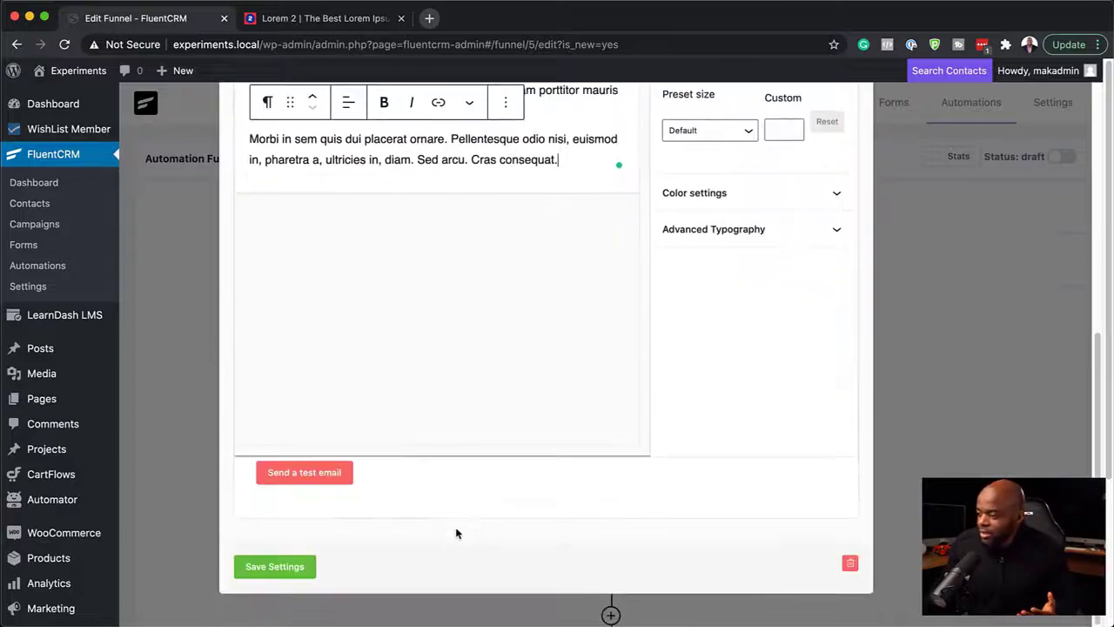
{"action": "left_click", "coordinate": [304, 567]}
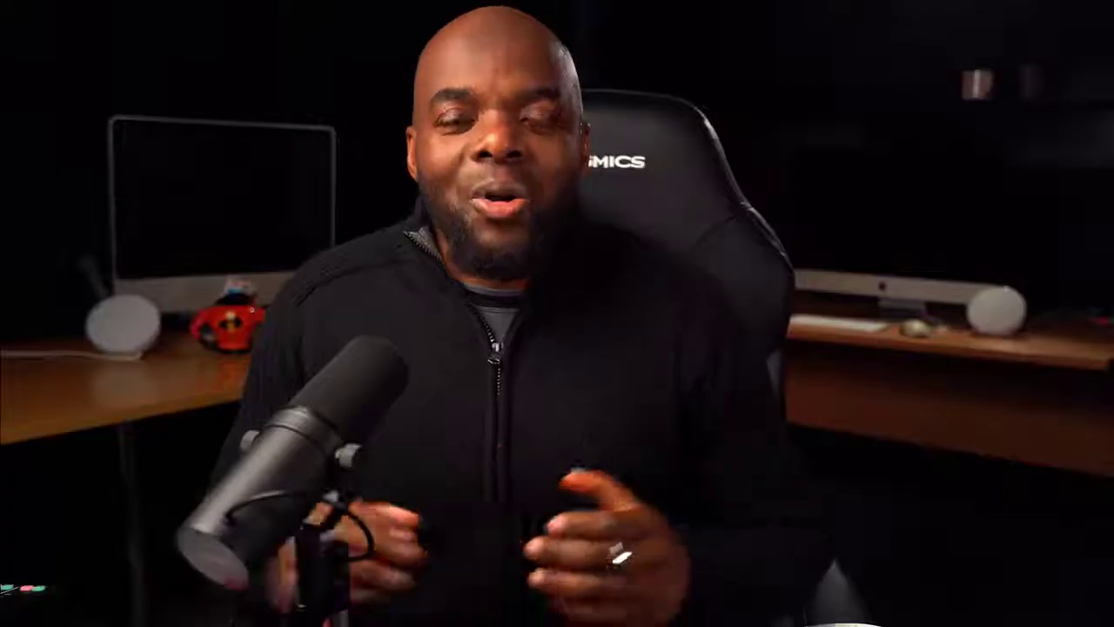